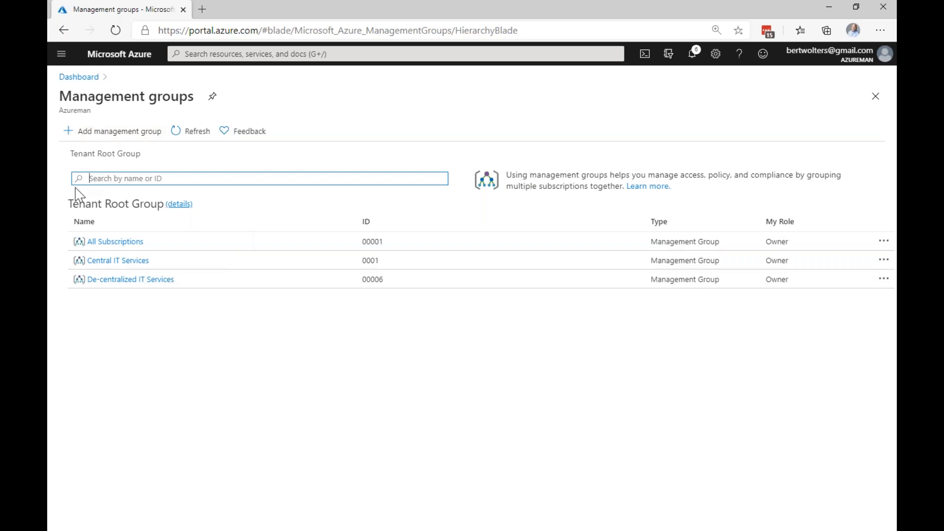
Move the SUB-MSPG-SANDBOX-DEV-BIZSPARK subscription from All Subscriptions to the Test Management Group (00002a) and refresh the list
drag(75, 201, 163, 199)
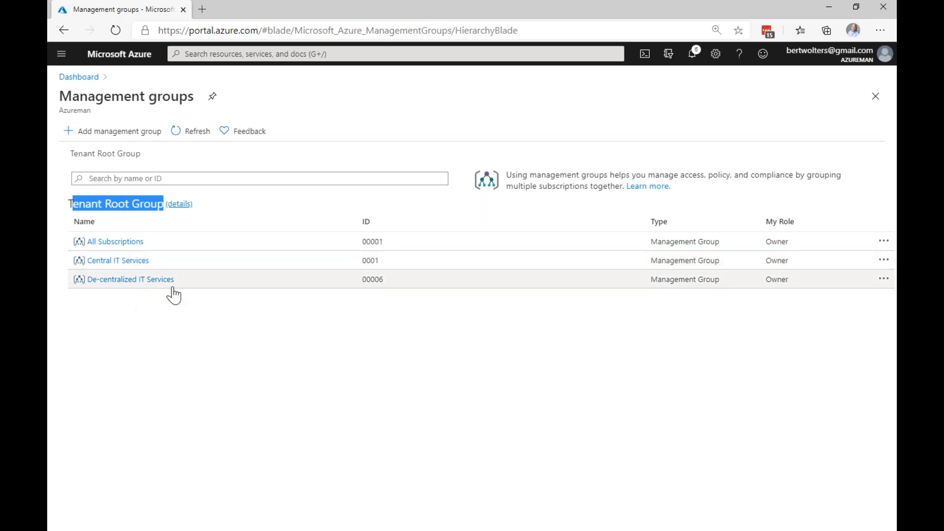
click(127, 245)
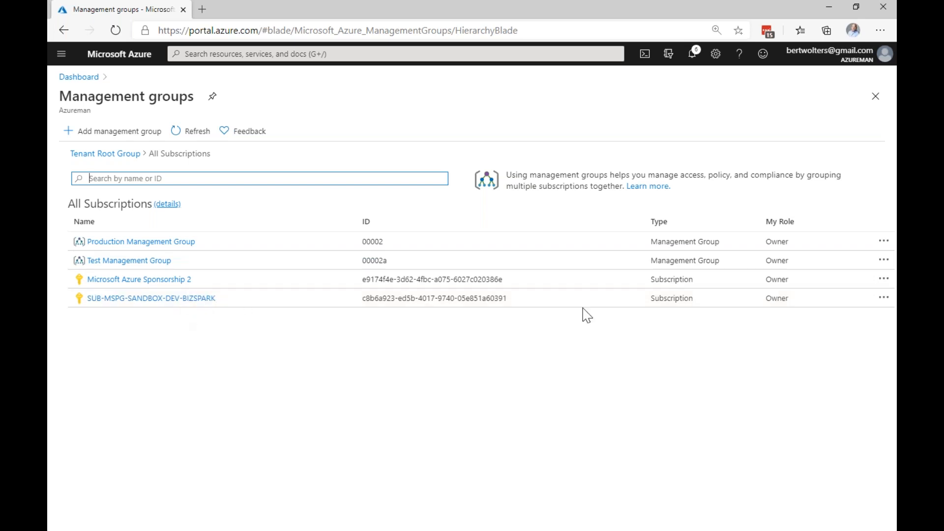
click(883, 298)
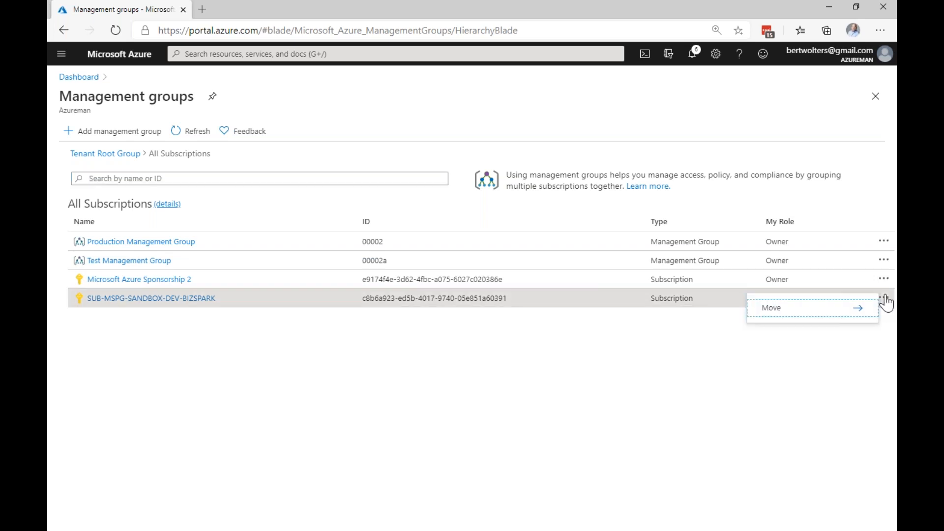
click(789, 309)
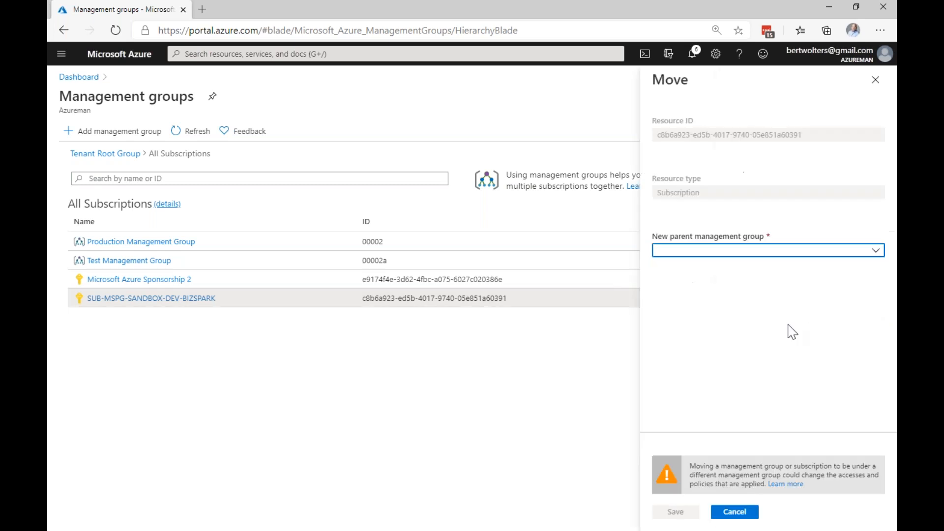
click(876, 253)
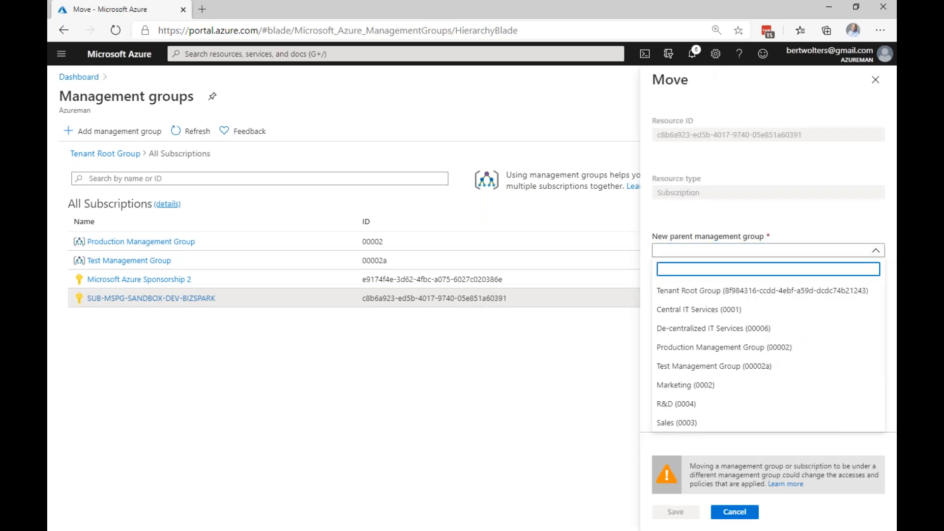
click(712, 366)
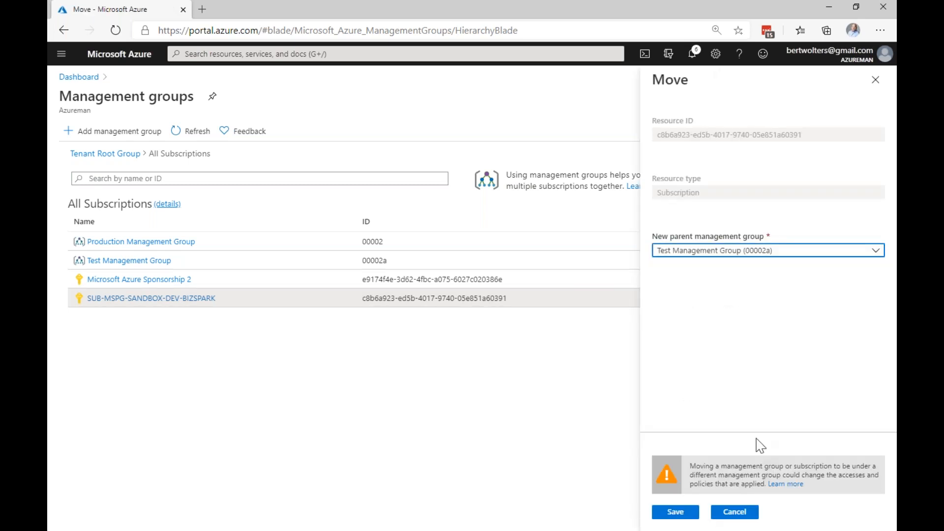
click(671, 512)
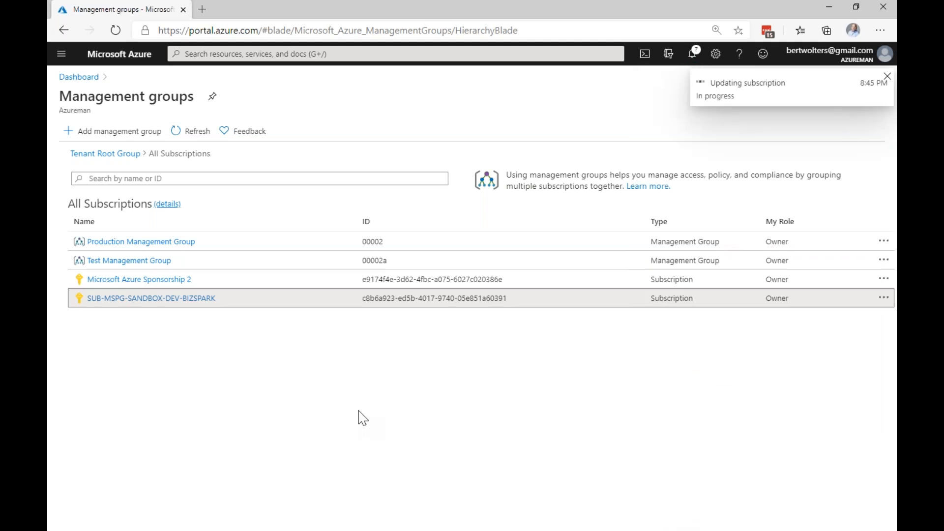
click(194, 136)
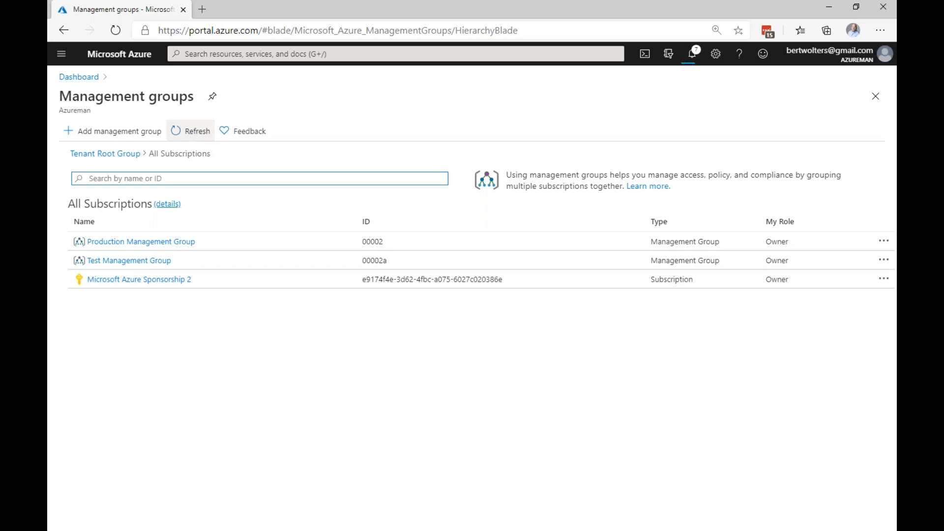
Check which subscriptions sit under the Test Management Group and the Production Management Group
click(101, 263)
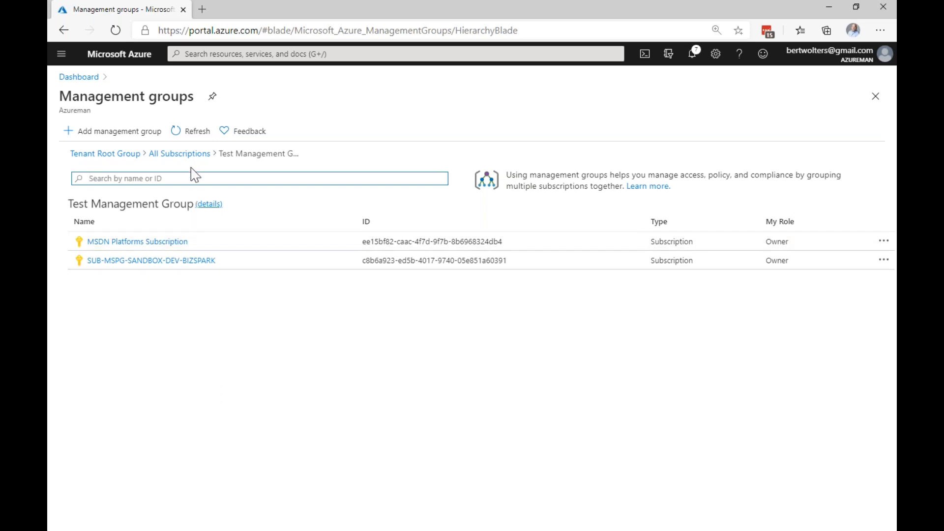
click(183, 155)
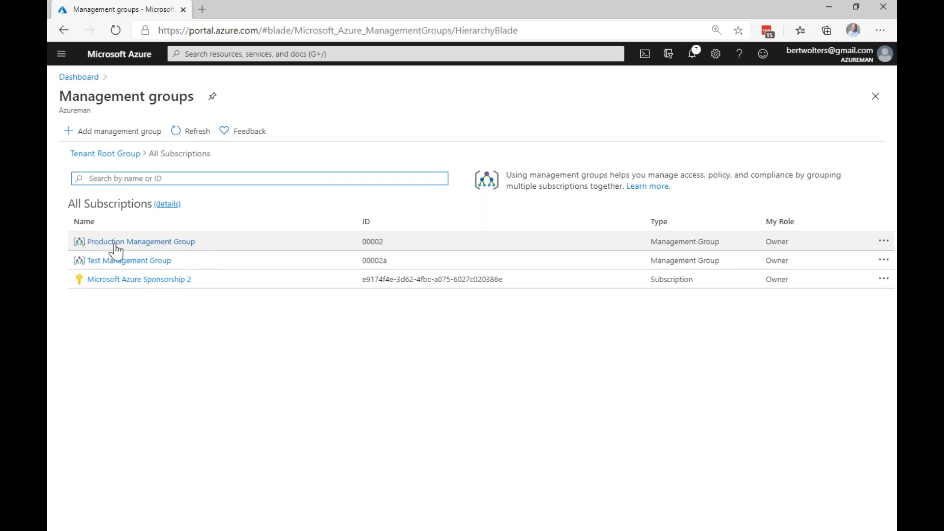
click(161, 243)
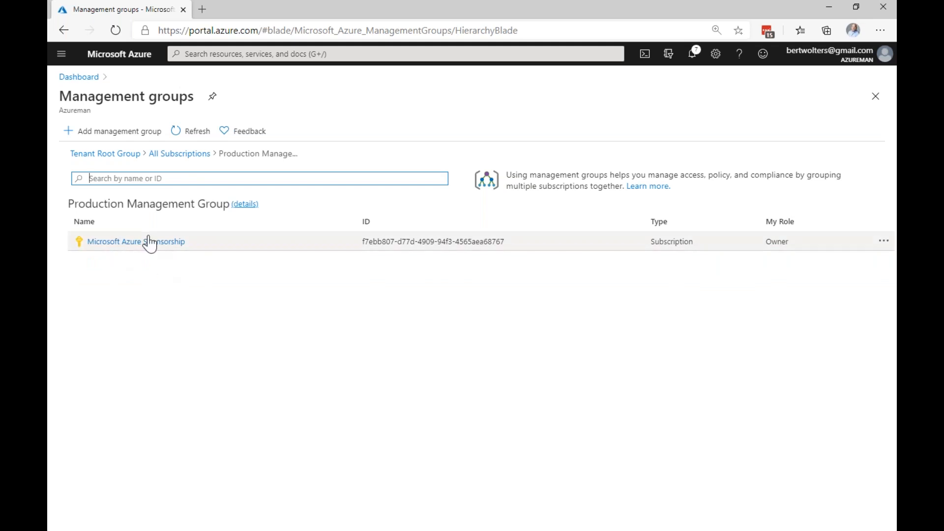
Reopen the management groups from the dashboard and go to the Test Management Group under All Subscriptions
click(64, 30)
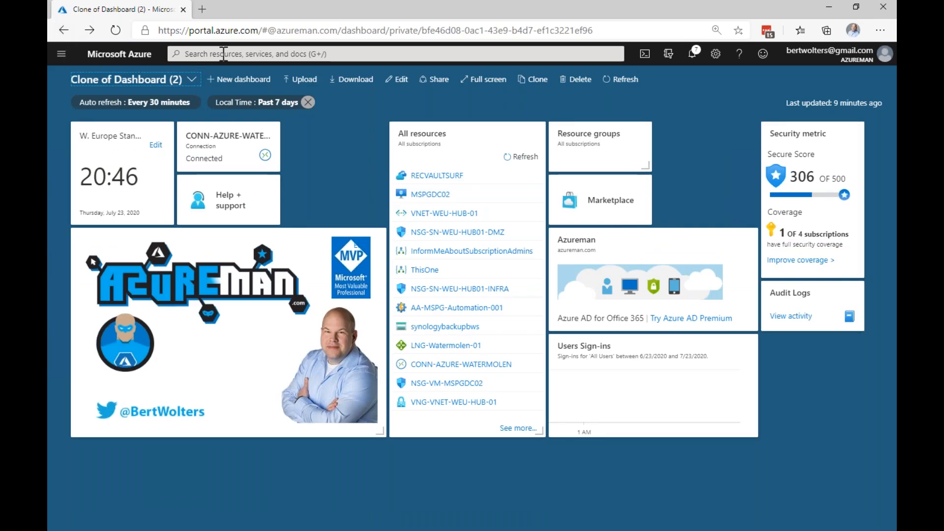
click(223, 53)
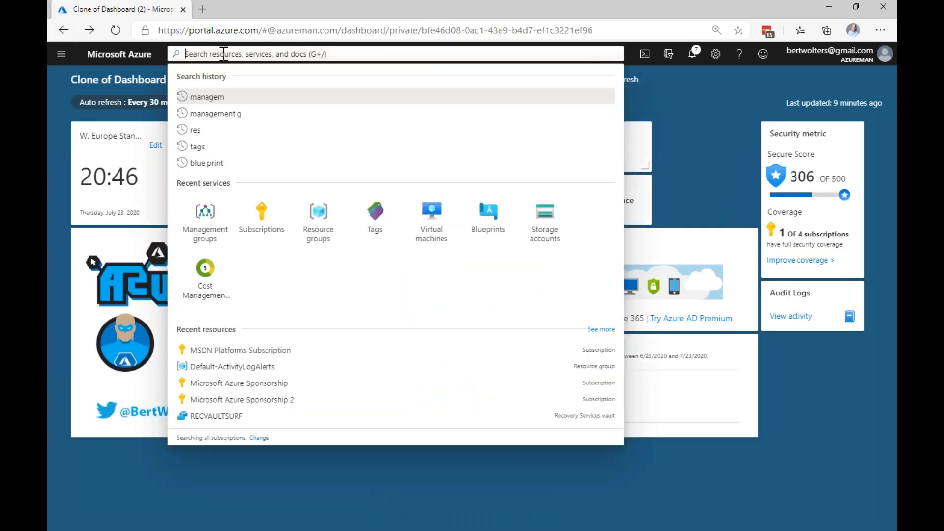
click(217, 99)
click(217, 99)
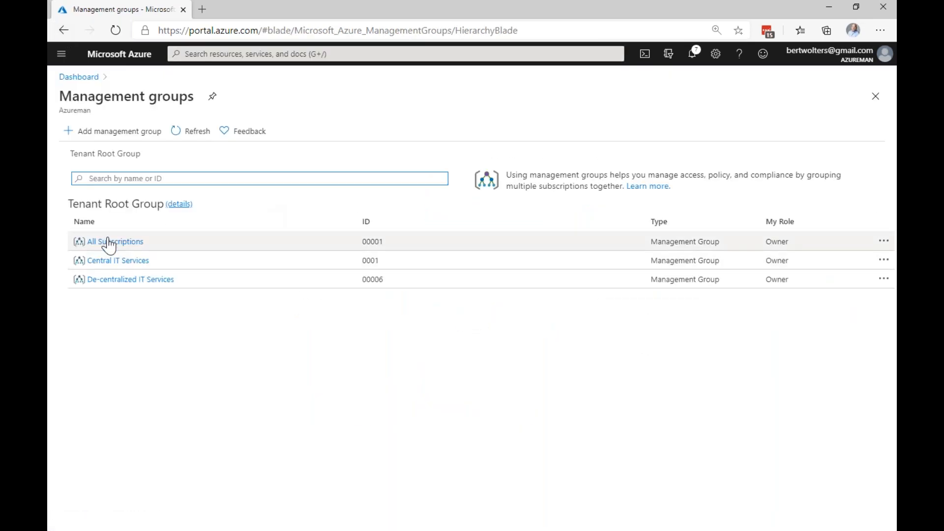
click(109, 242)
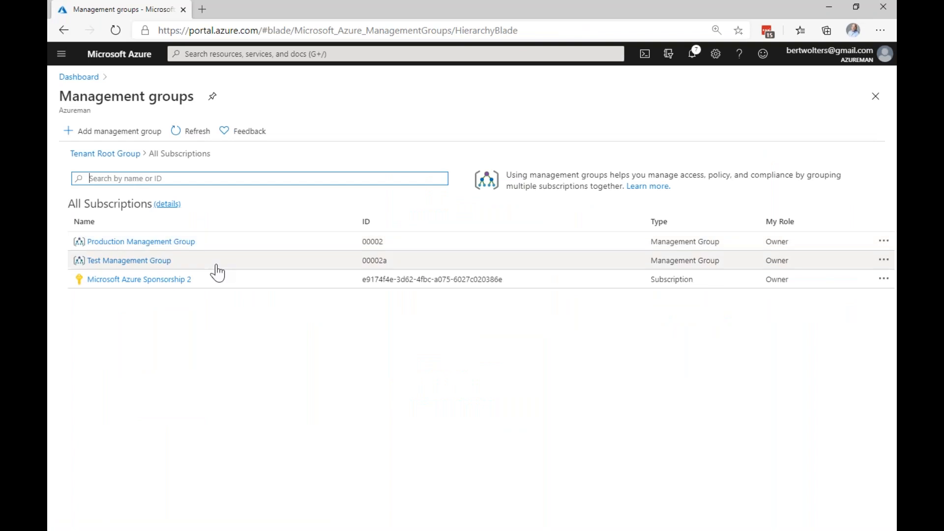
click(111, 261)
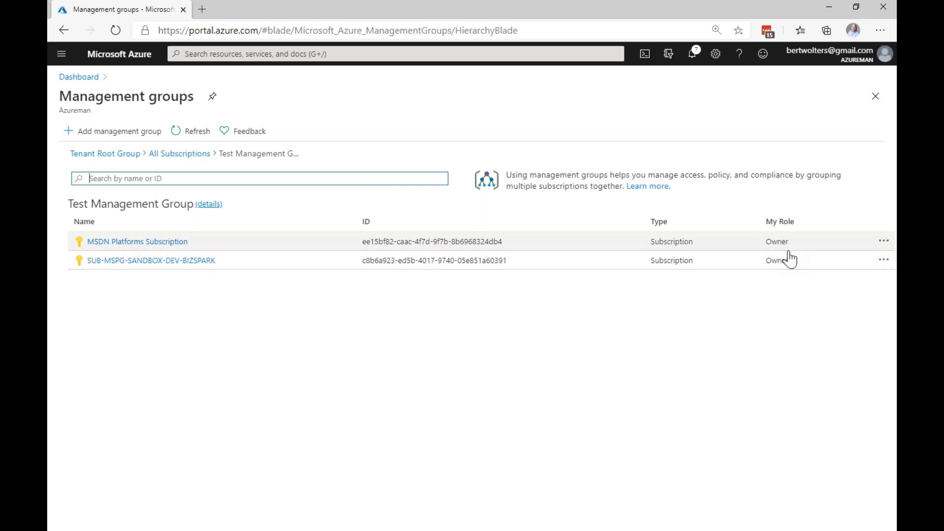
Move the MSDN Platforms Subscription from the Test Management Group to the Production Management Group (00002)
click(883, 244)
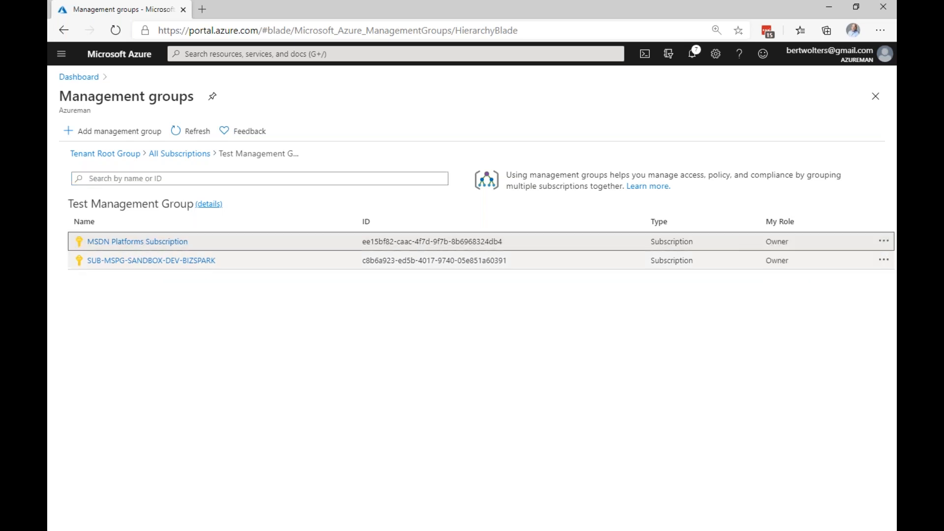
click(835, 256)
click(745, 252)
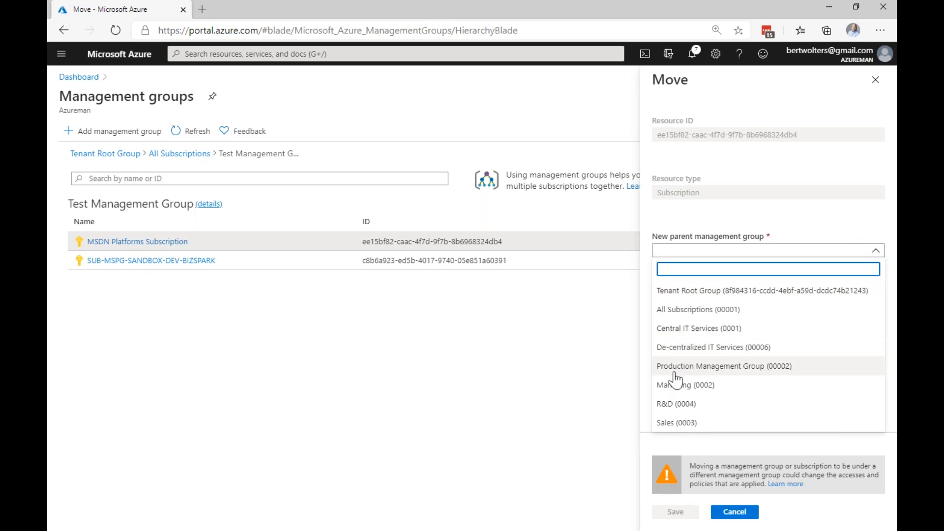
click(709, 366)
click(671, 513)
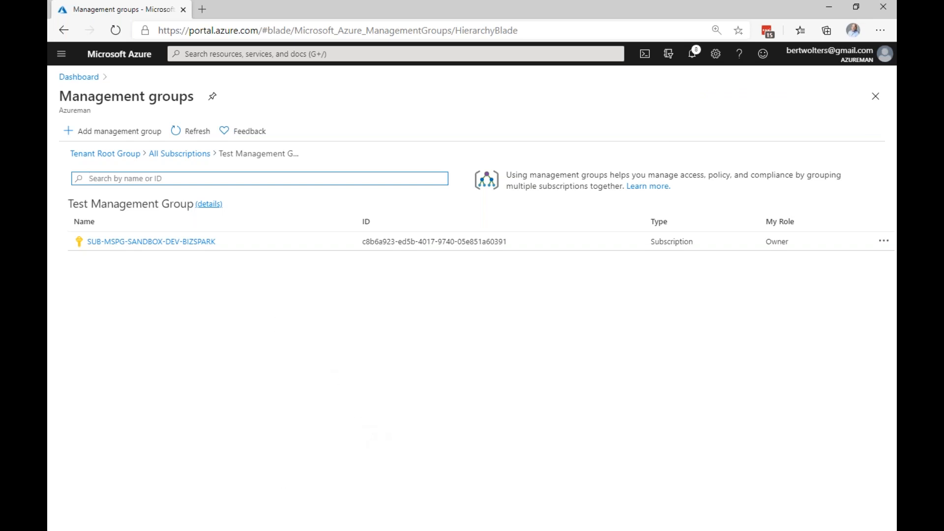
click(830, 8)
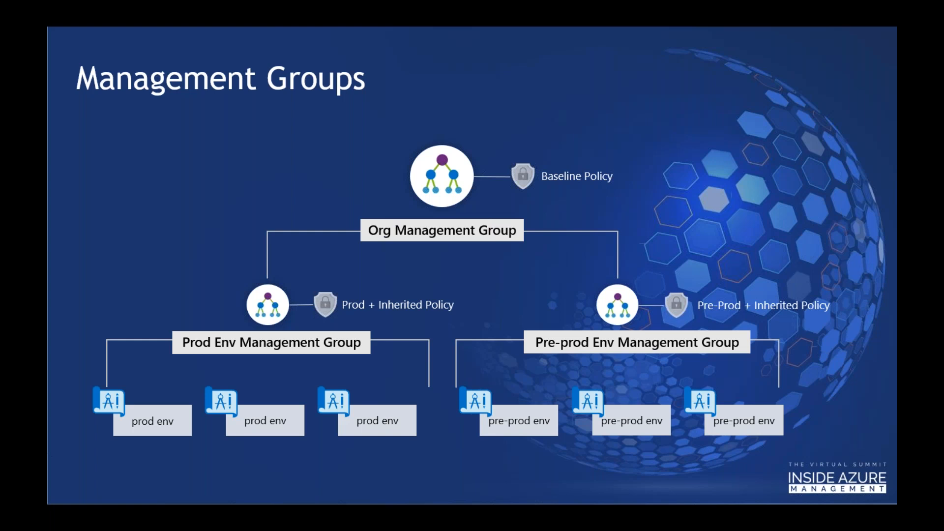
click(562, 263)
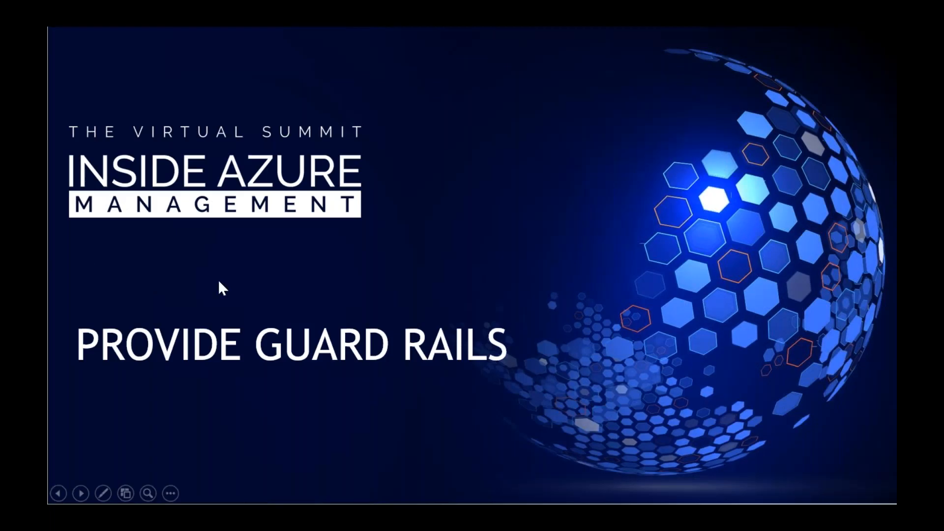
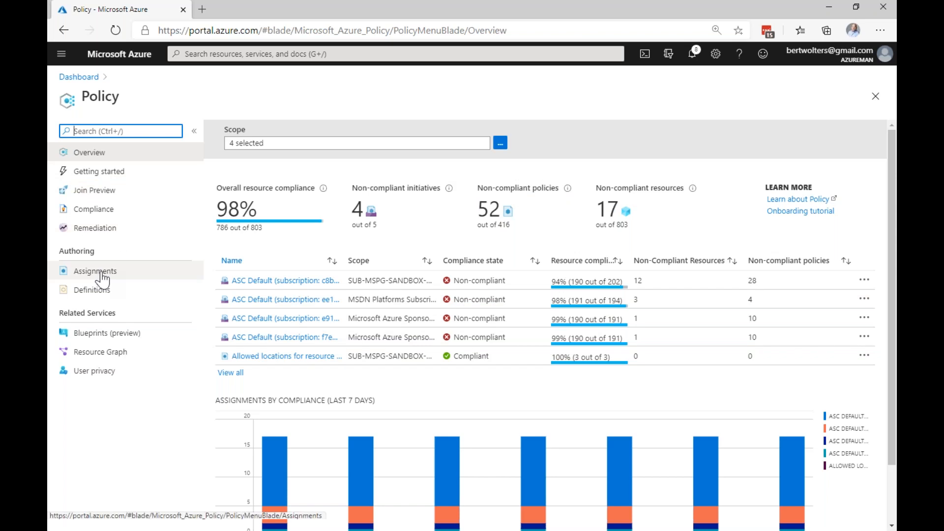
Open the policy definitions and examine the built-in initiatives and policies, widening the Name column to read their full names
click(93, 290)
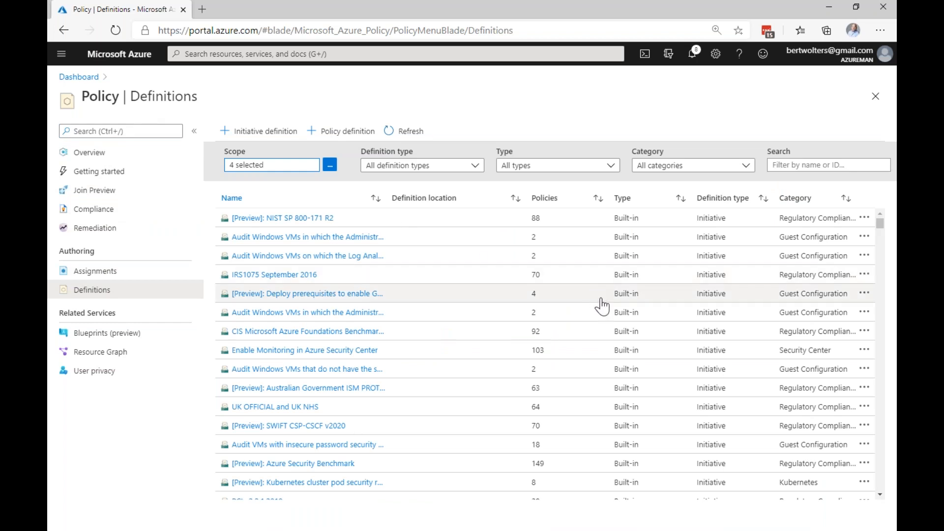
scroll(604, 310, down, 1)
scroll(604, 310, down, 5)
scroll(670, 270, down, 4)
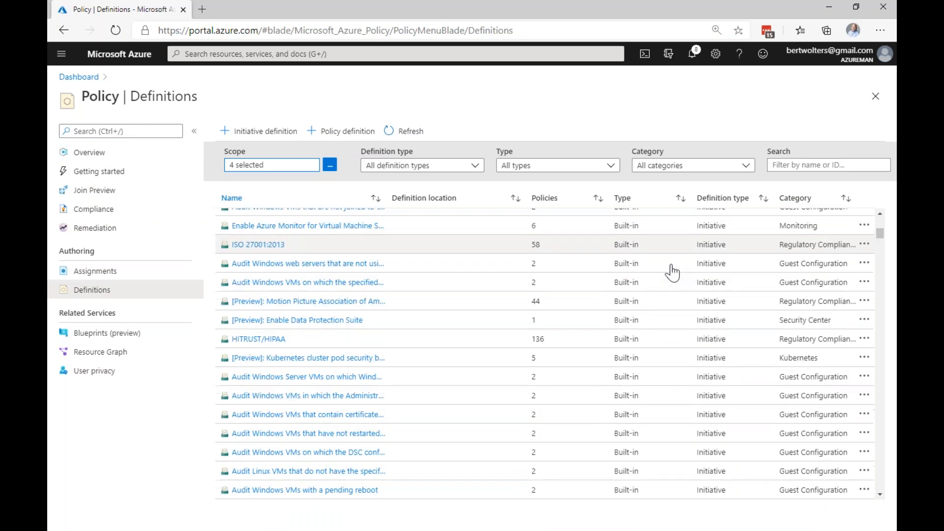
scroll(649, 358, down, 6)
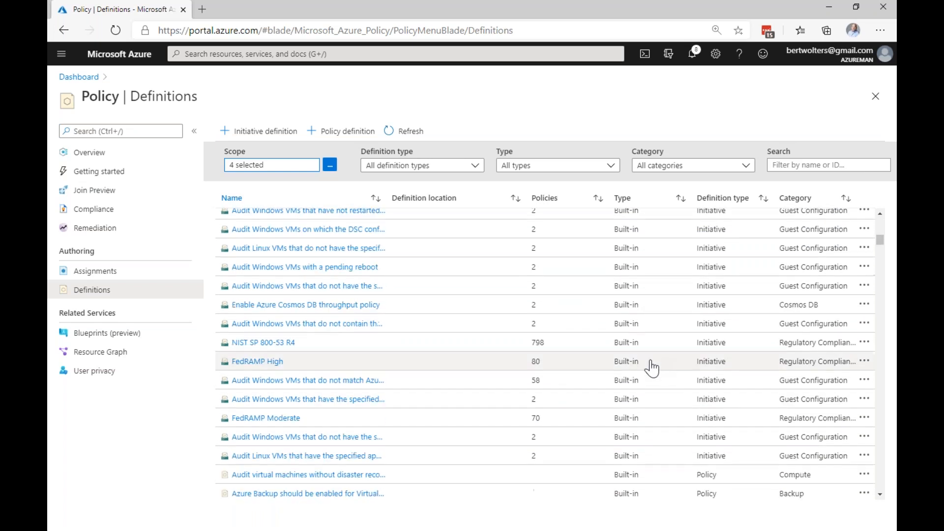
scroll(570, 369, down, 1)
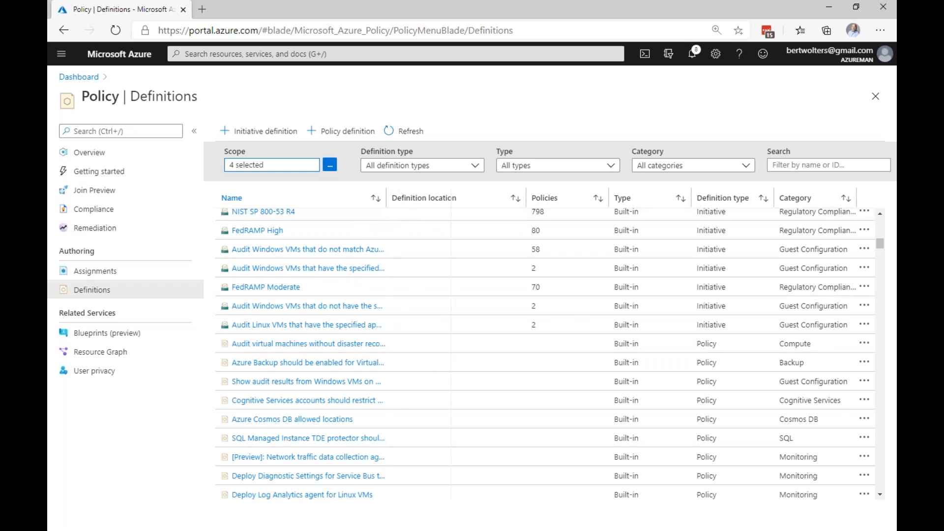
drag(452, 206, 449, 206)
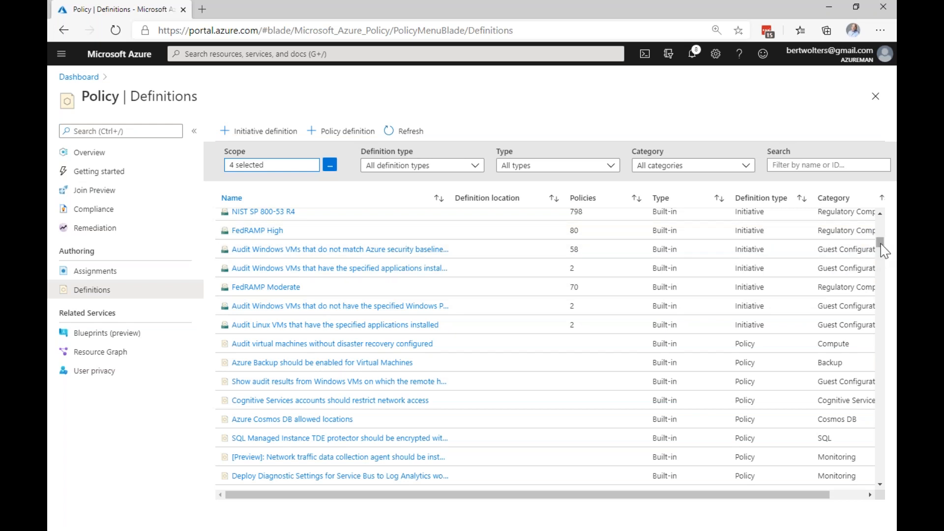
drag(881, 245, 880, 275)
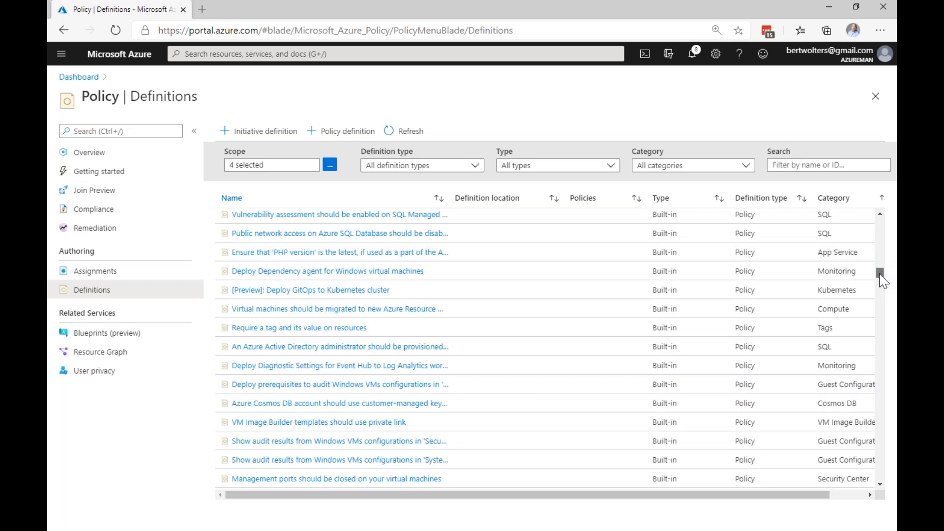
drag(880, 274, 882, 235)
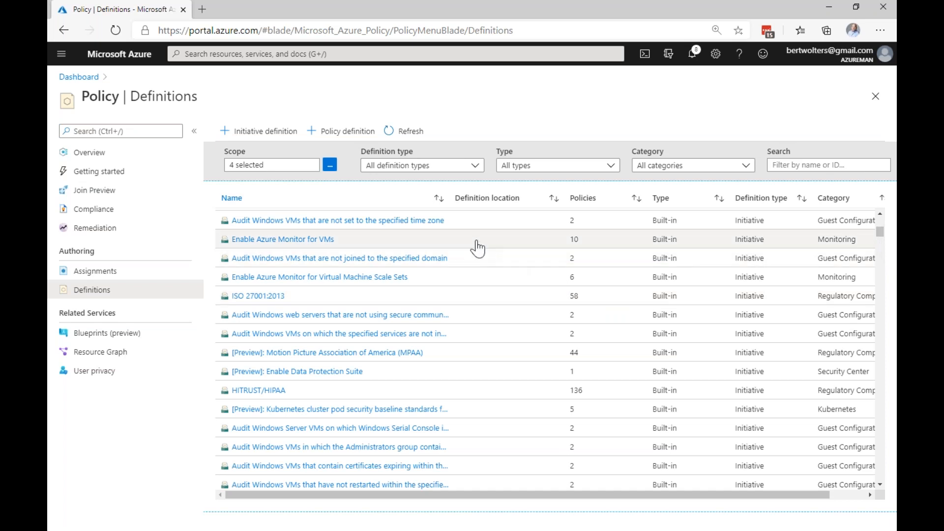
Filter the policy definitions by "location" and open the Allowed locations definition
click(807, 165)
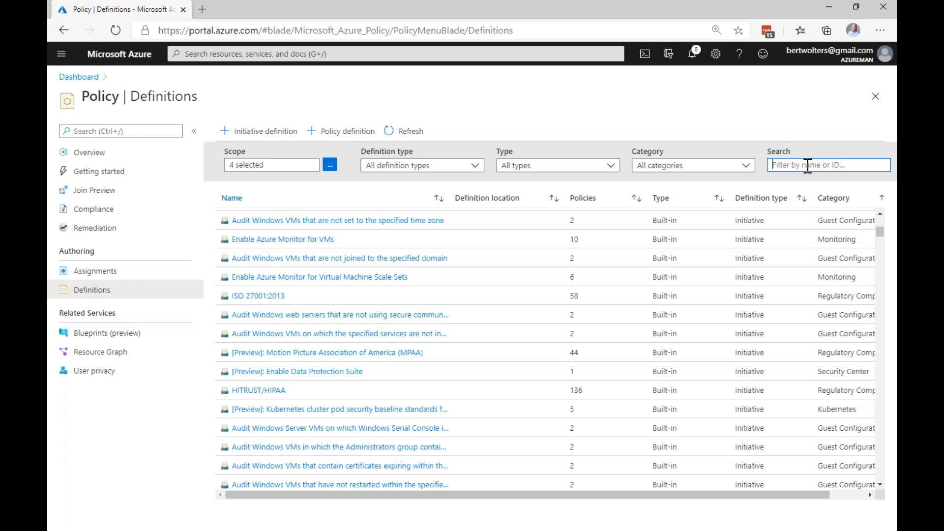
text(location)
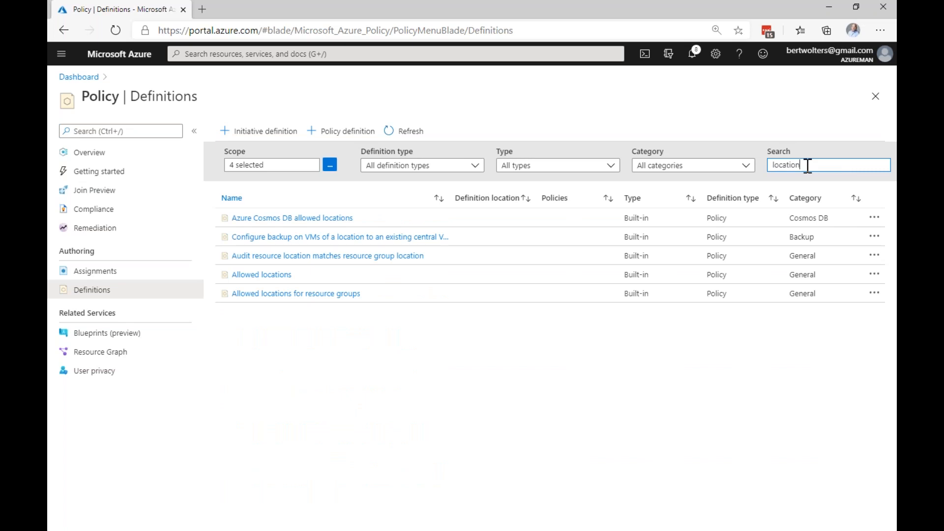
click(261, 275)
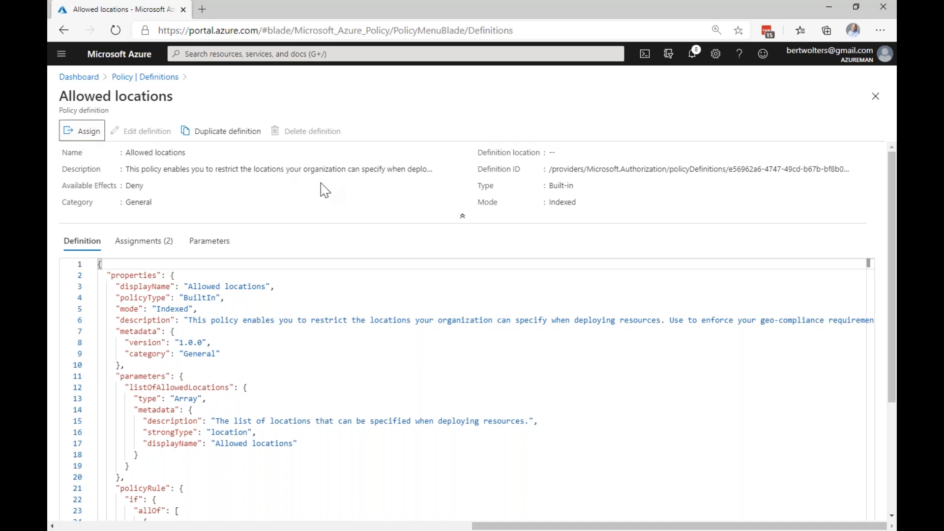
Review the existing assignments of the Allowed locations definition, and open the overall policy assignments page
click(147, 241)
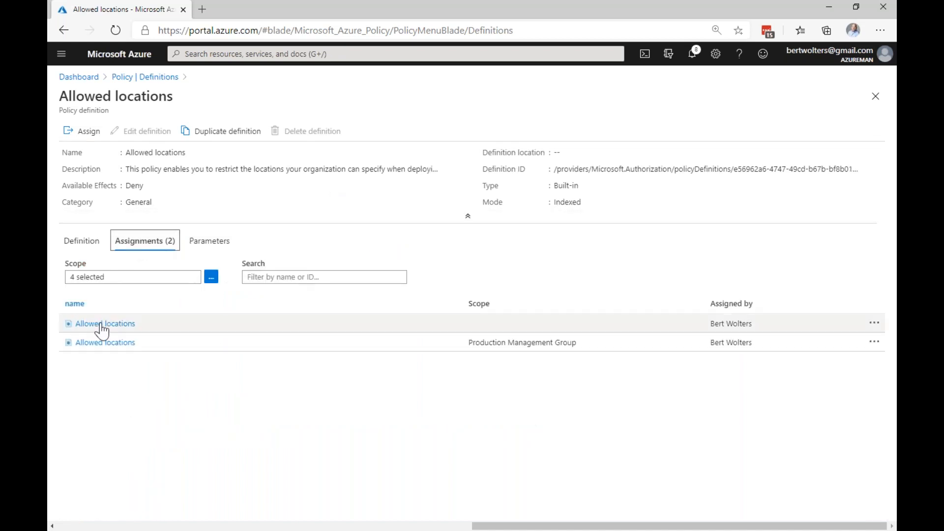
click(115, 351)
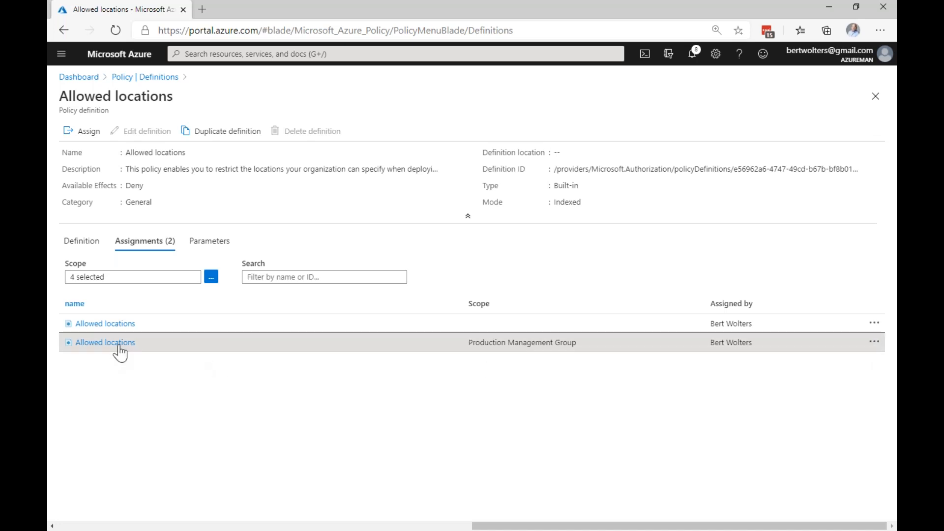
click(128, 79)
click(95, 272)
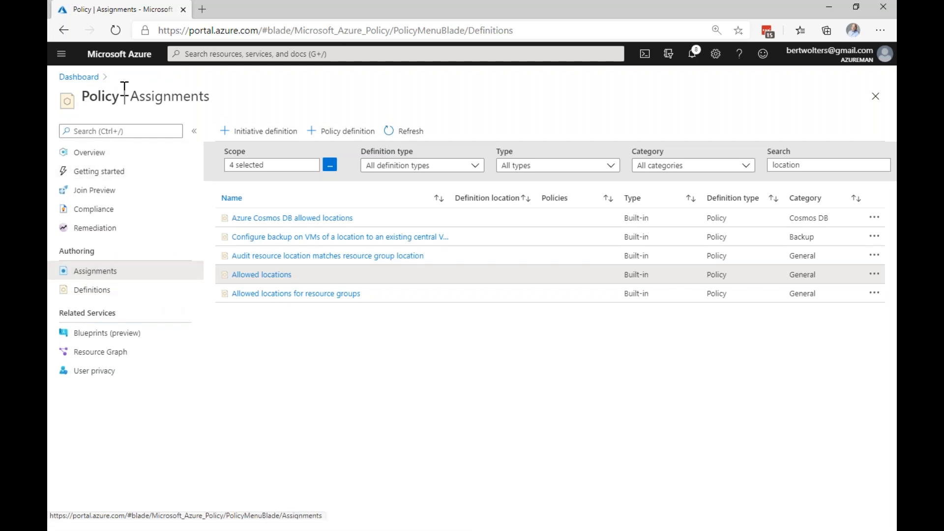
Reload the portal, open the policy assignments, and view the definition and assignments of the MSDN Platforms Subscription's Allowed locations policy
click(115, 29)
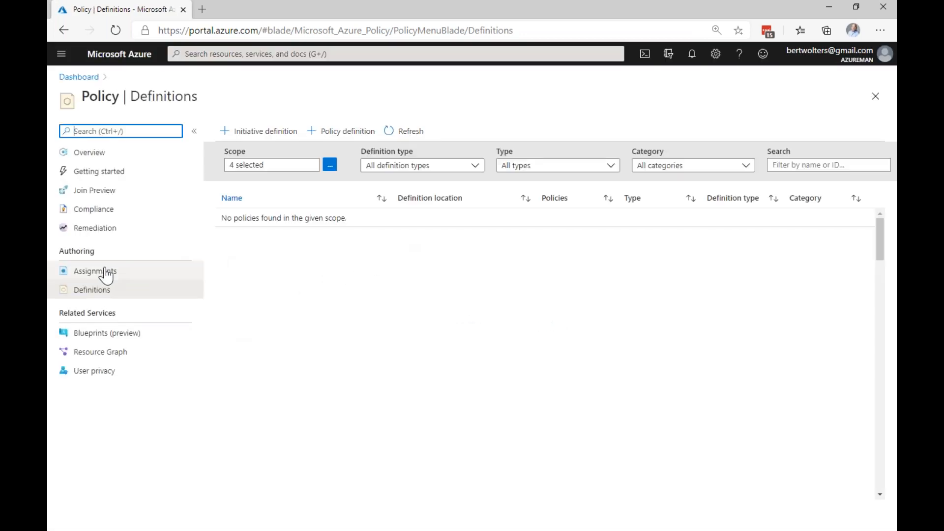
click(106, 274)
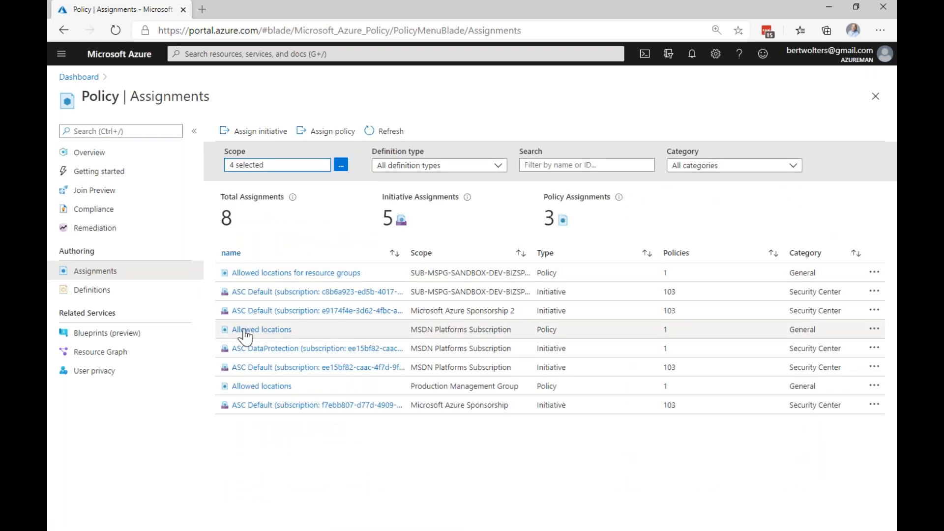
click(874, 330)
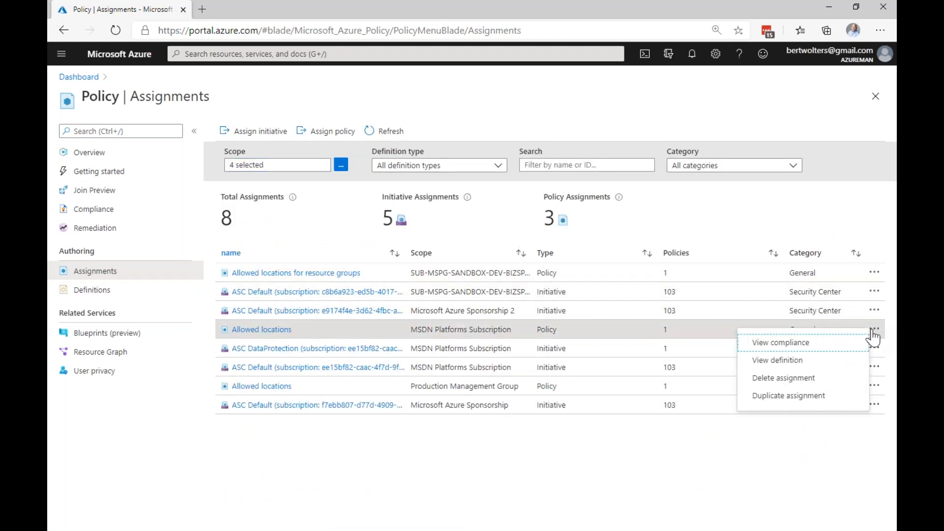
click(786, 361)
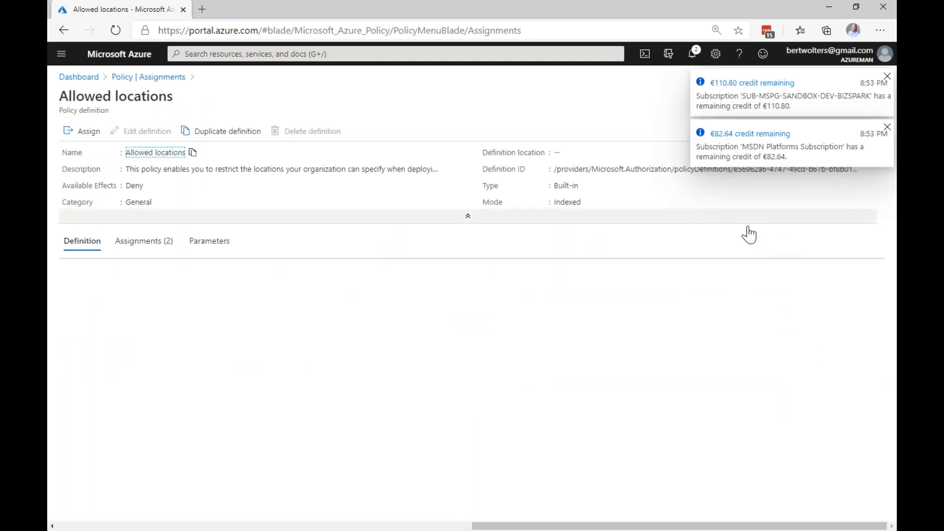
click(140, 248)
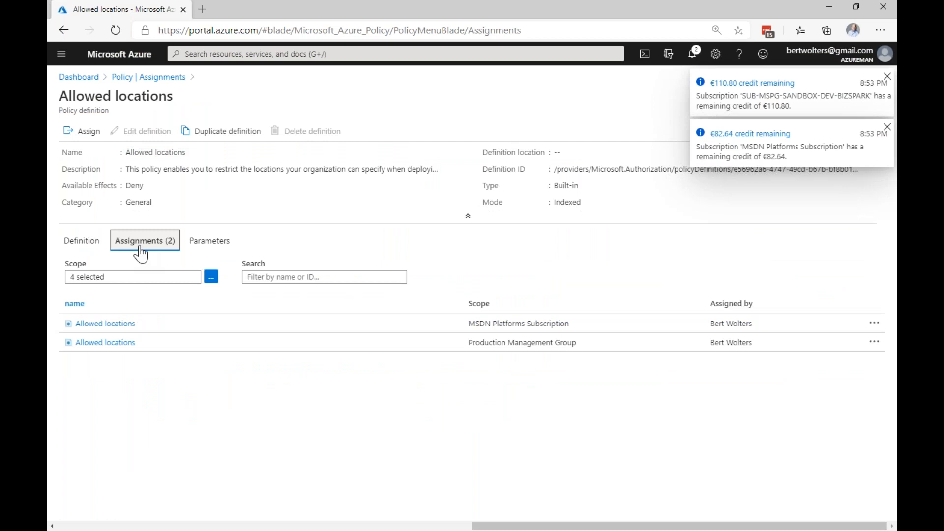
Examine the permitted regions in the Production Management Group's Allowed locations assignment, and return to the policy assignments without saving
click(115, 343)
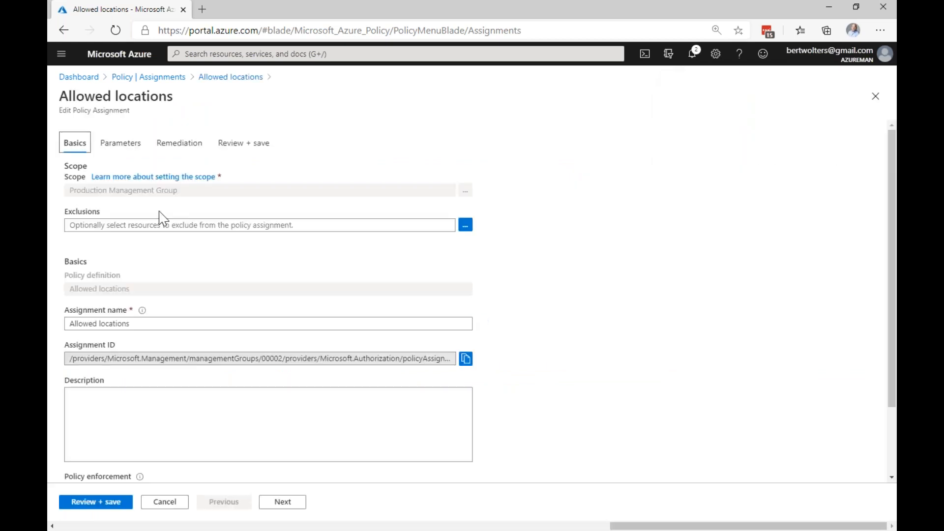
click(125, 145)
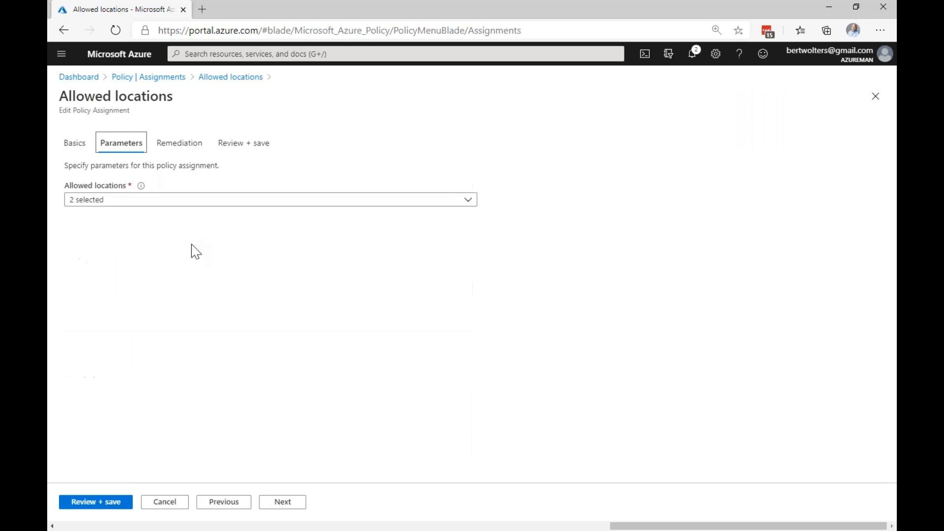
click(135, 202)
scroll(274, 358, down, 2)
scroll(276, 361, down, 7)
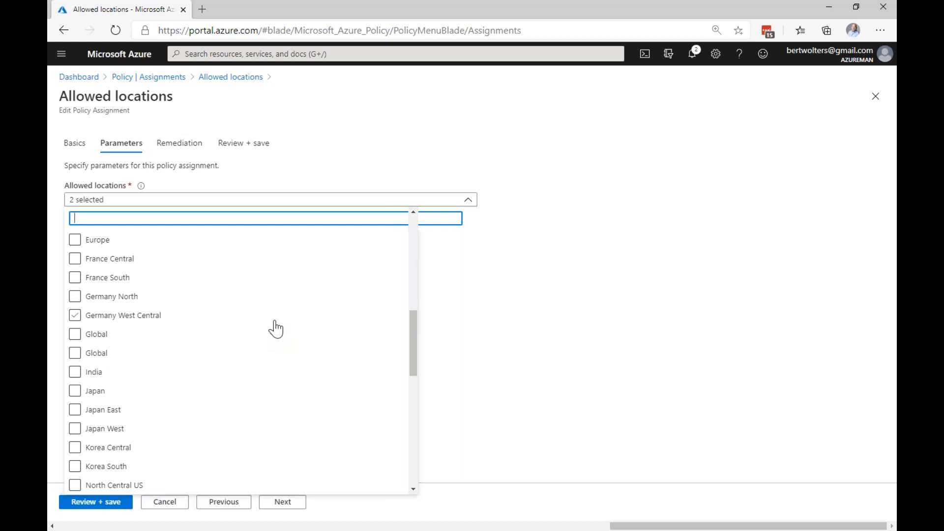
scroll(270, 363, up, 7)
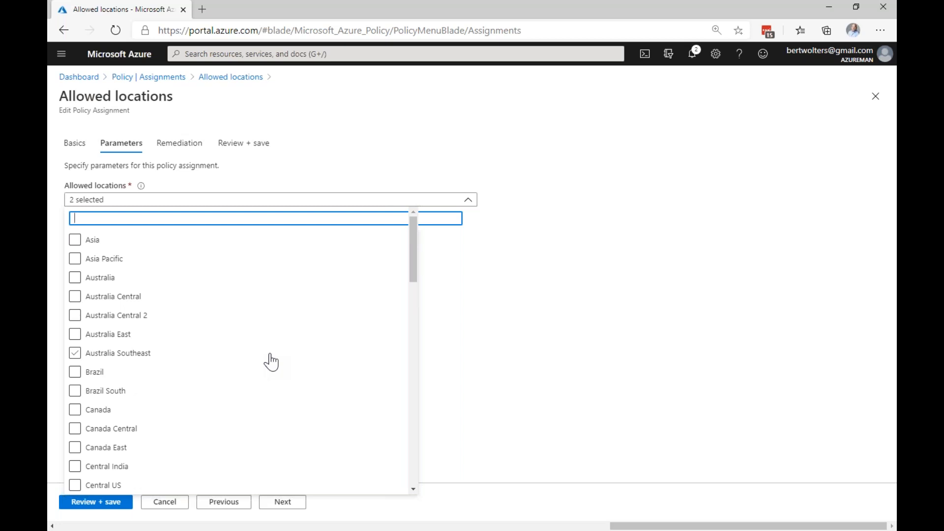
scroll(271, 364, down, 9)
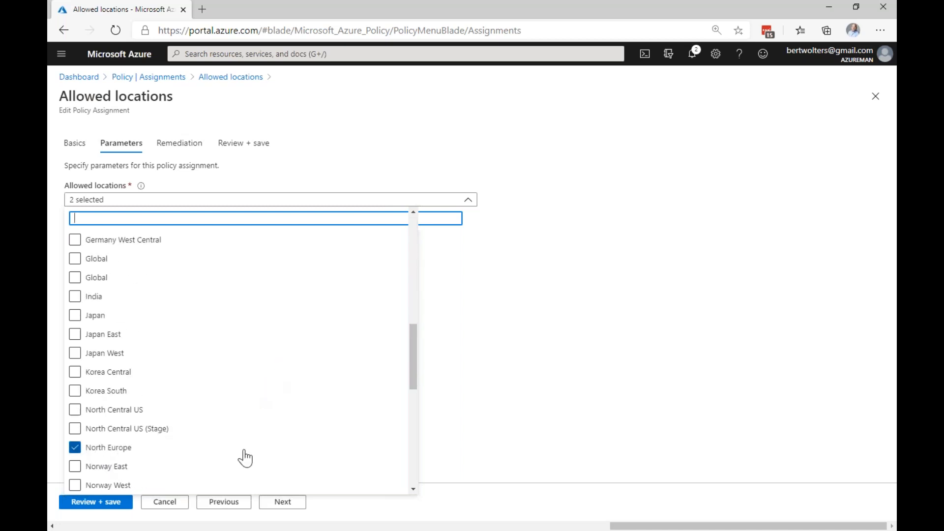
scroll(242, 457, down, 10)
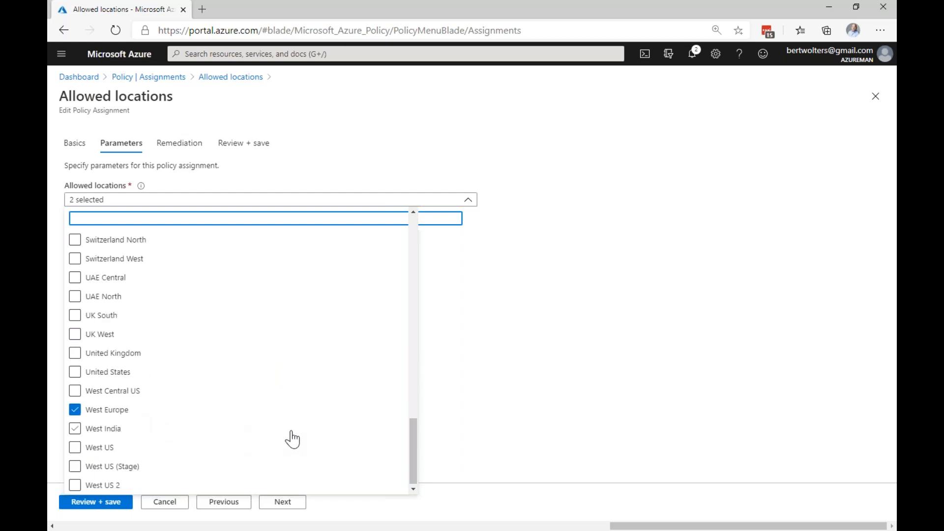
click(170, 503)
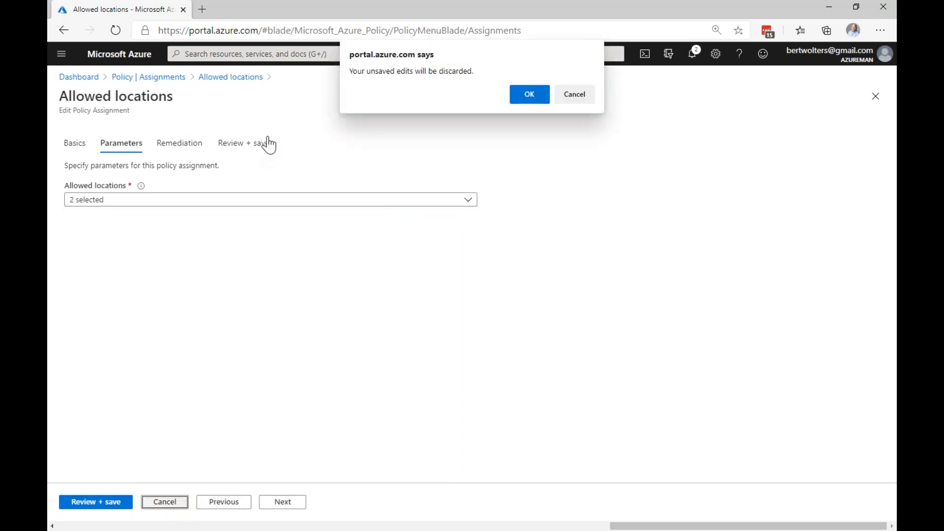
click(536, 101)
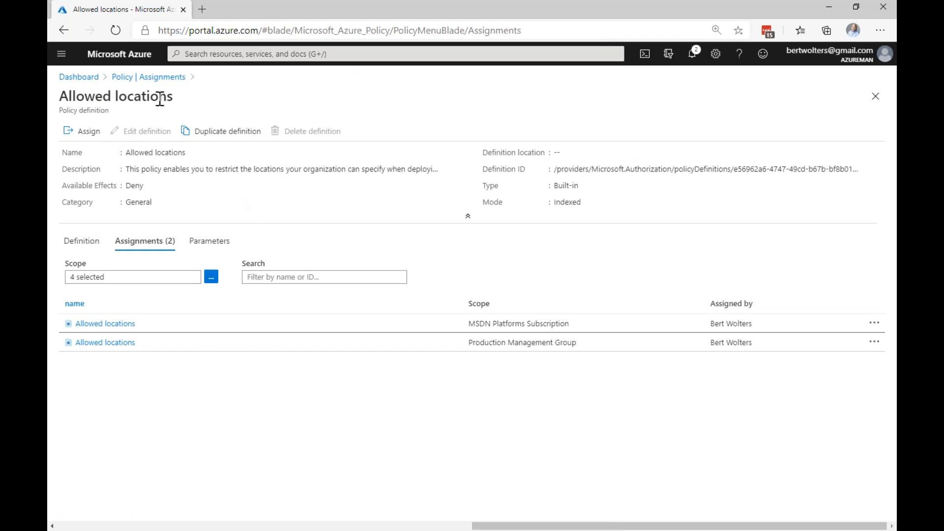
click(152, 78)
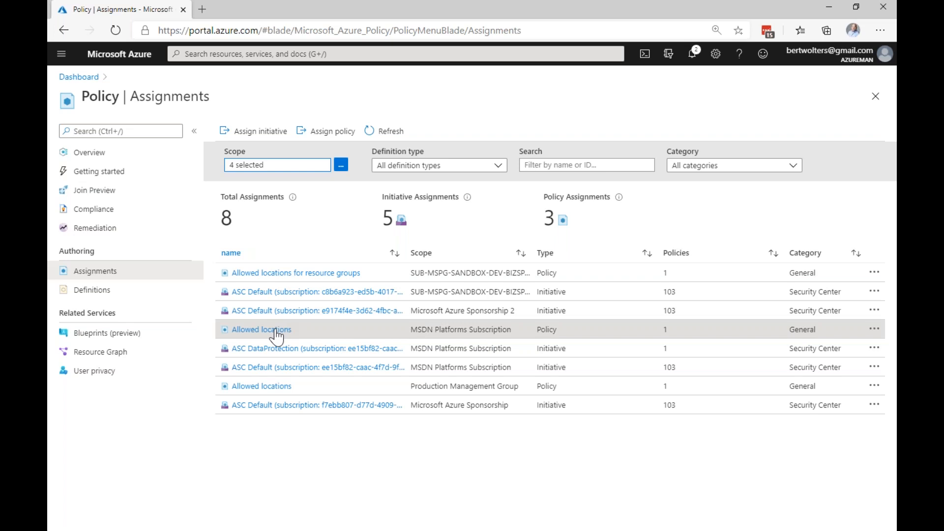
Open the policy definitions and examine the built-in initiatives, their policy counts and categories, including the regulatory compliance ones
click(116, 295)
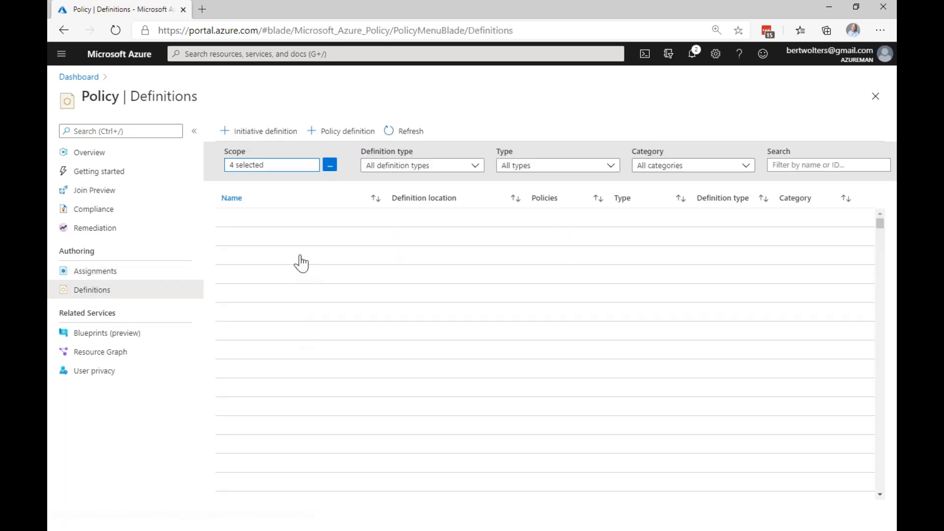
scroll(337, 322, down, 5)
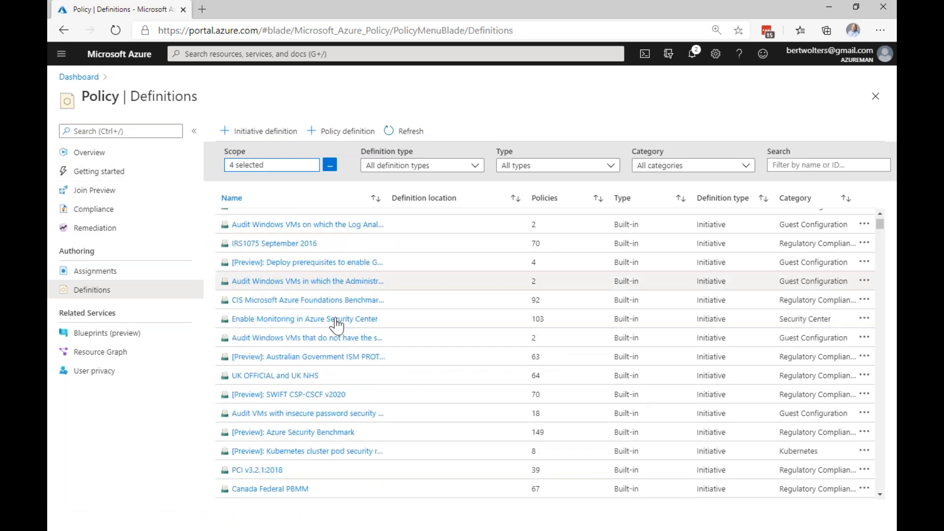
scroll(339, 325, down, 10)
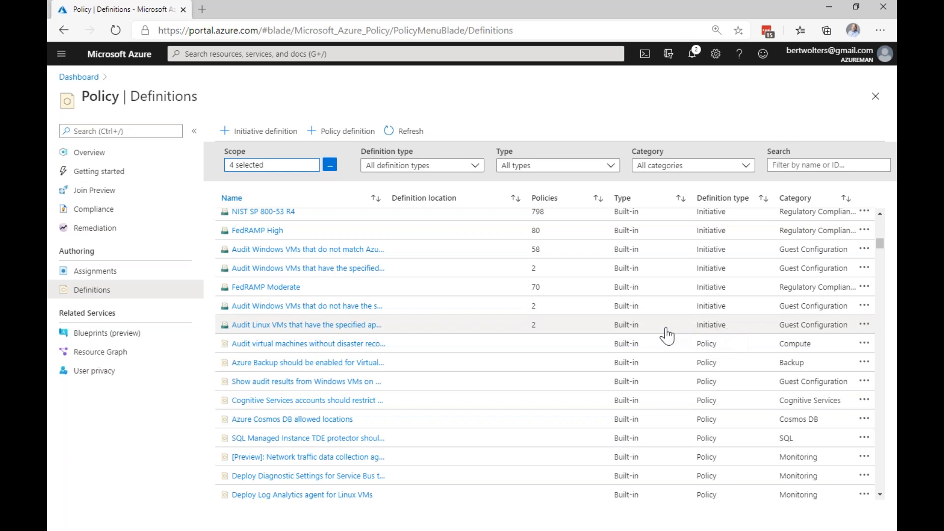
scroll(672, 333, up, 6)
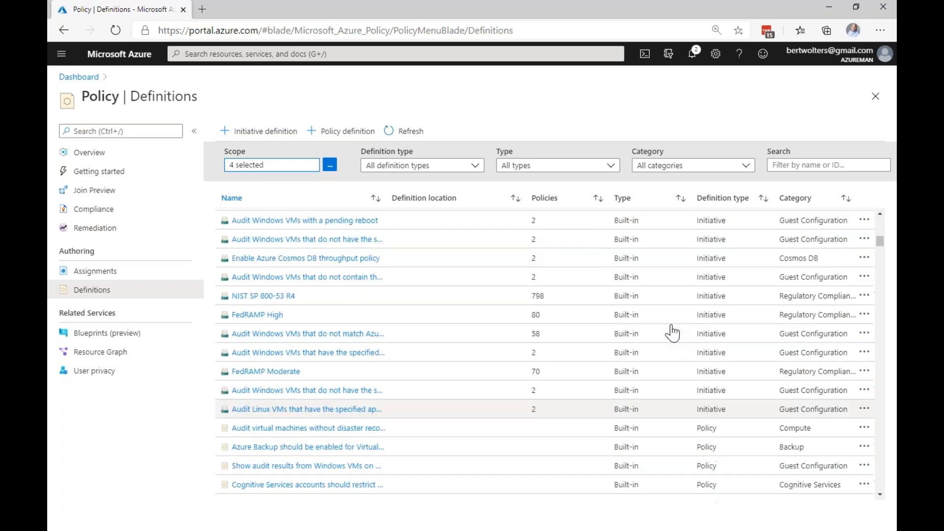
scroll(671, 333, up, 1)
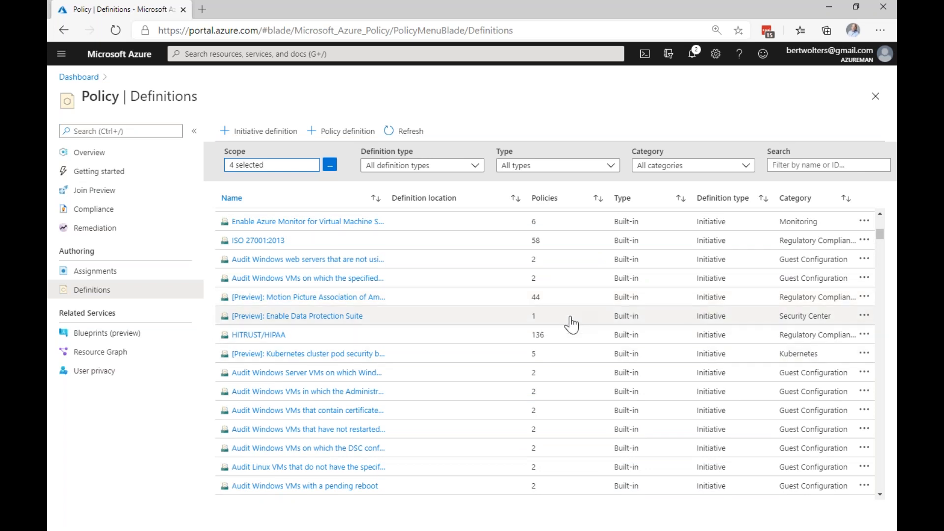
scroll(571, 325, up, 7)
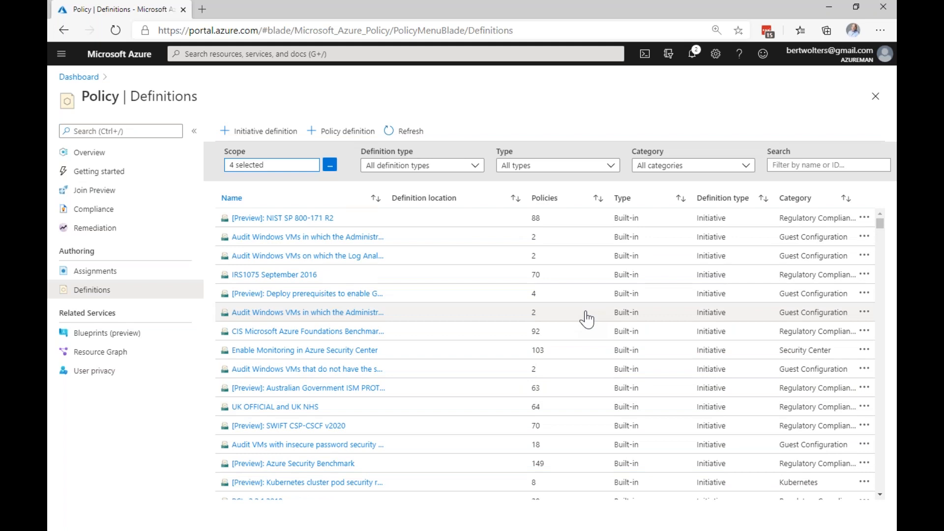
scroll(516, 324, down, 4)
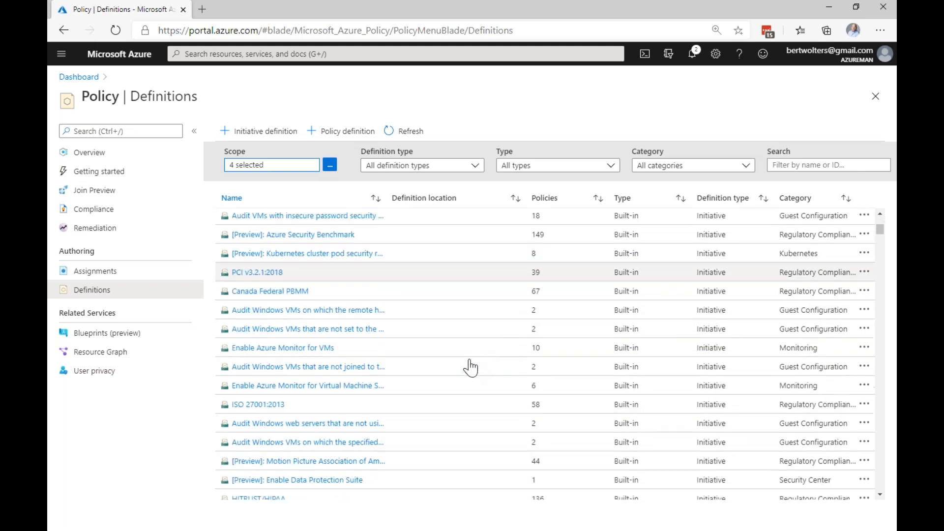
scroll(478, 359, down, 2)
scroll(447, 379, down, 3)
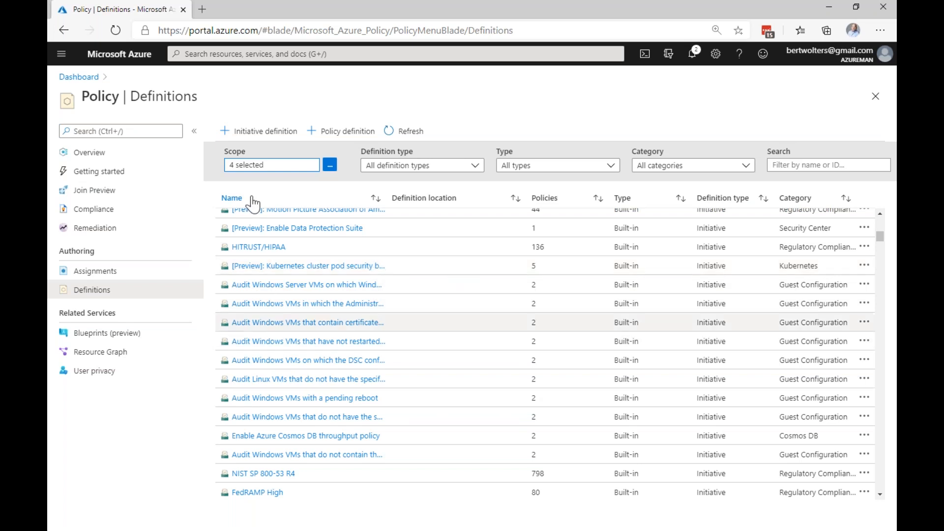
Open the Policy overview with its compliance summary, and minimize the browser to return to the presentation slides
click(88, 152)
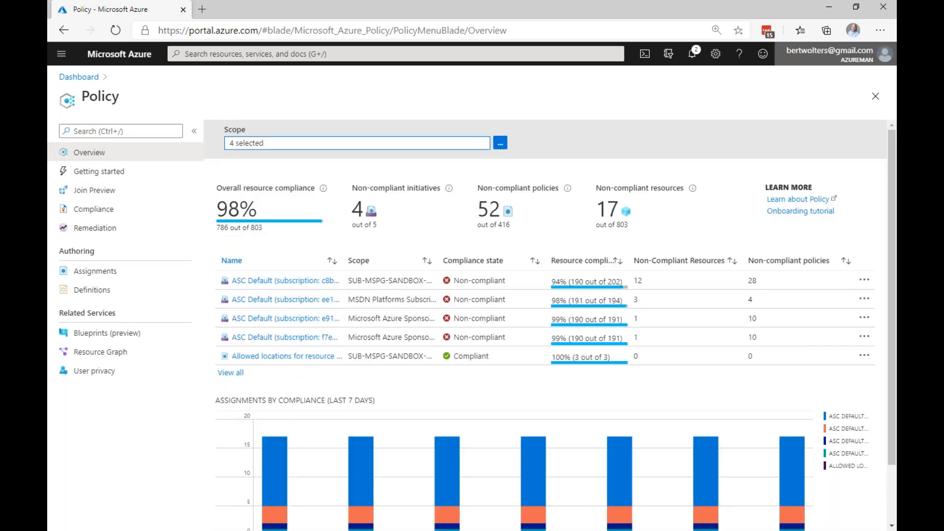
click(829, 7)
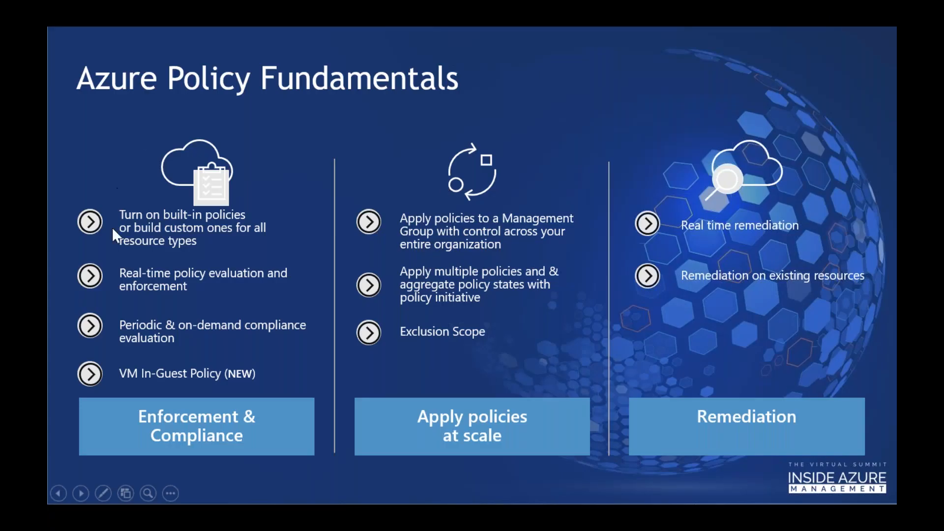
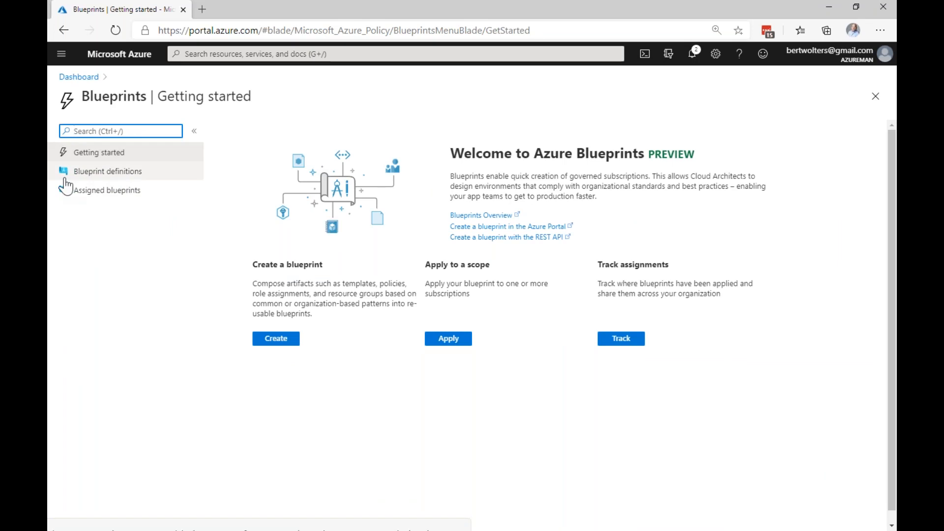
Open the blueprint definitions and start a new blueprint from the ISO 27001: Shared Services sample
click(96, 172)
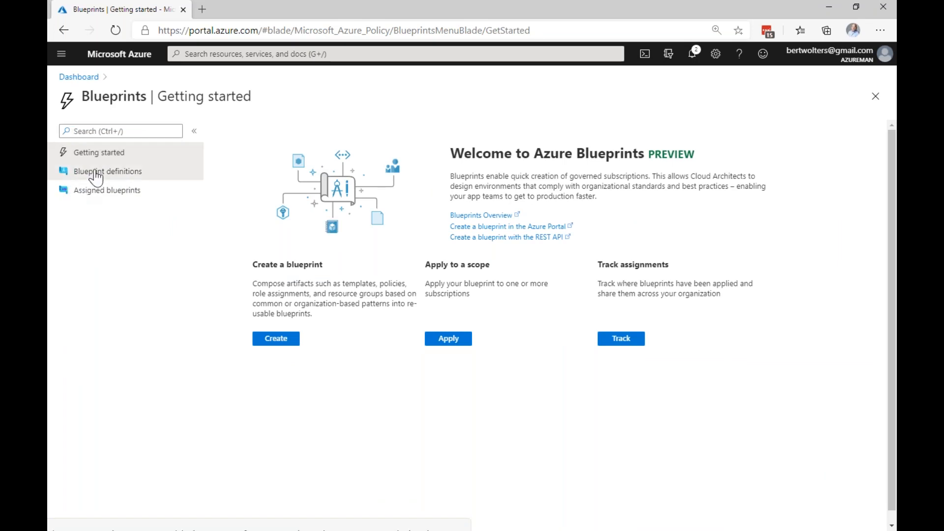
click(96, 173)
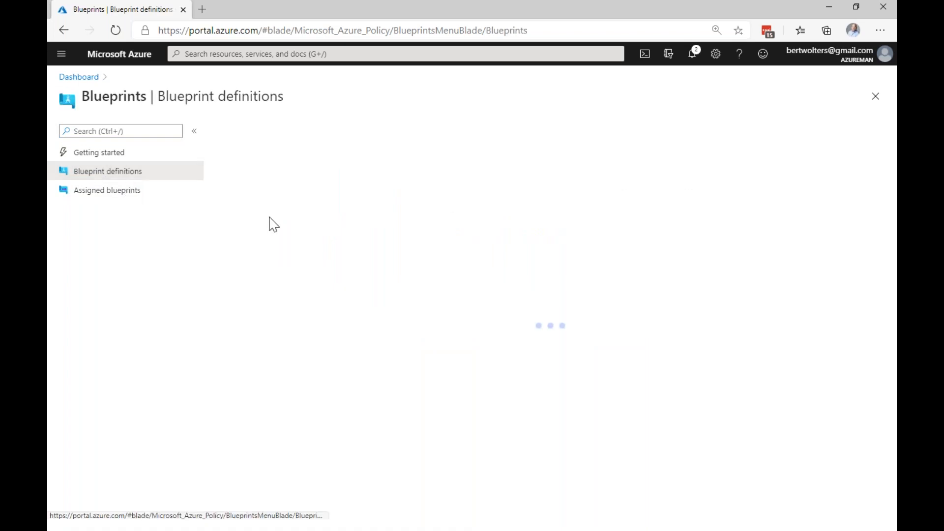
click(255, 137)
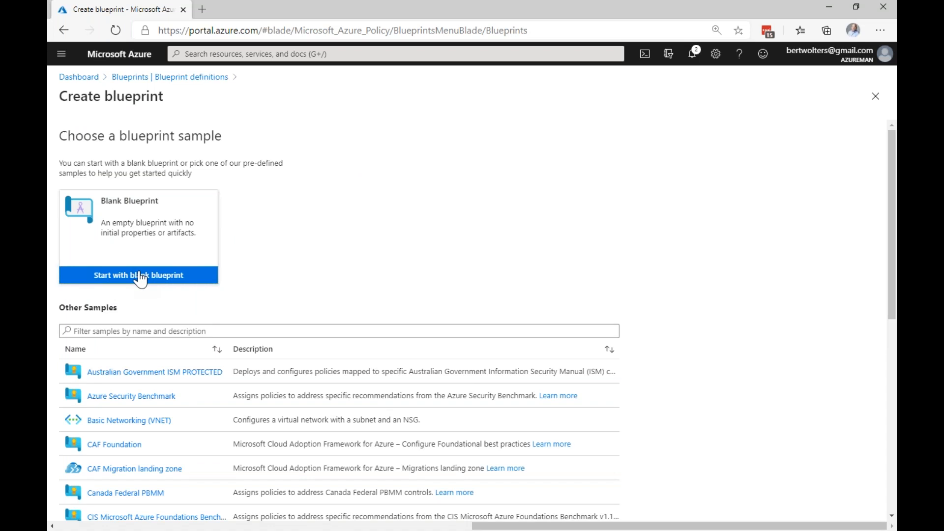
click(141, 276)
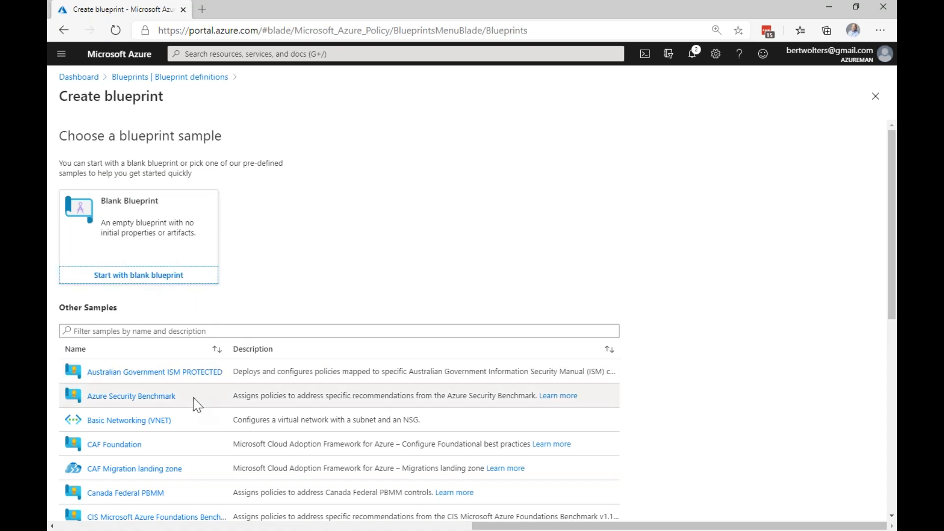
scroll(197, 405, down, 1)
scroll(197, 405, down, 3)
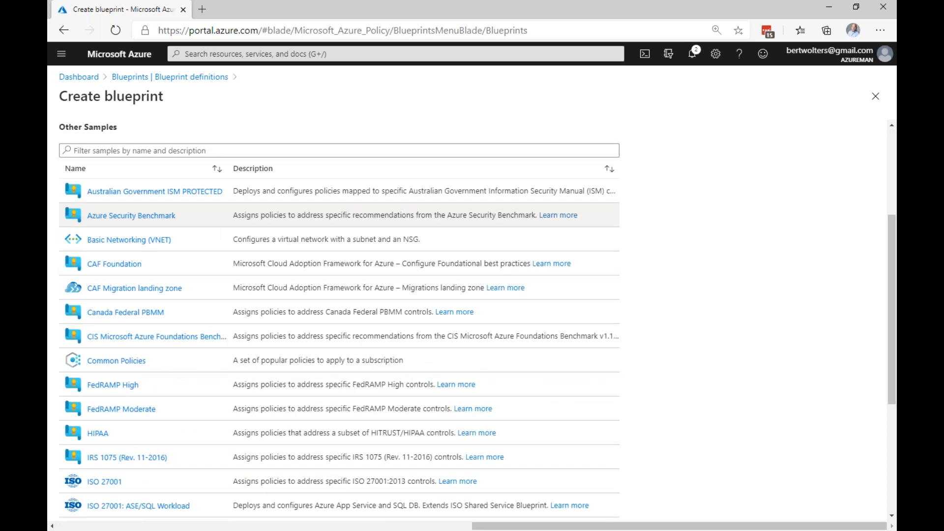
scroll(104, 371, down, 3)
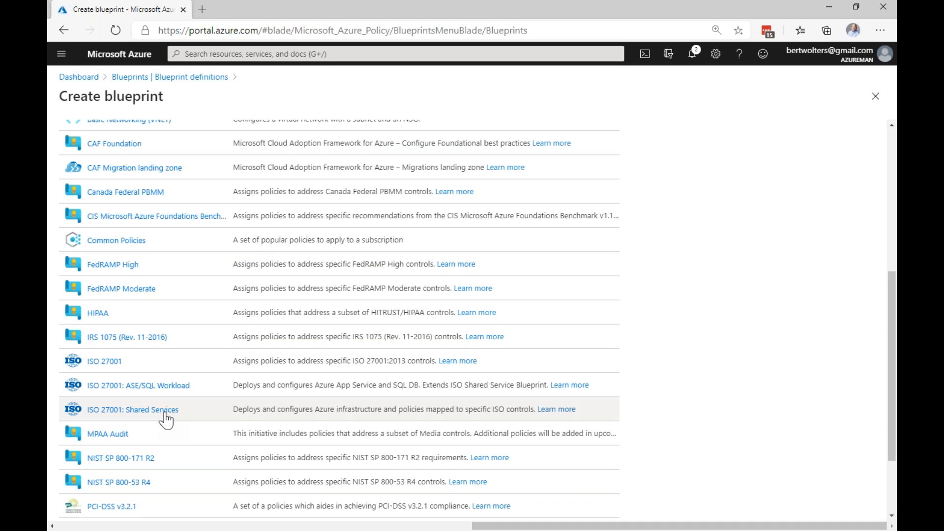
click(165, 417)
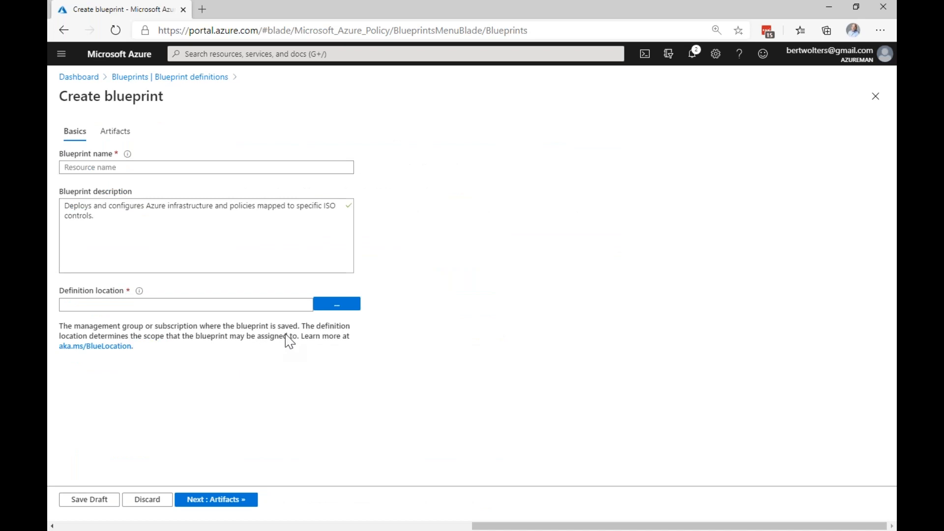
Enter Blueprint SharedS as the name of the new blueprint
click(127, 136)
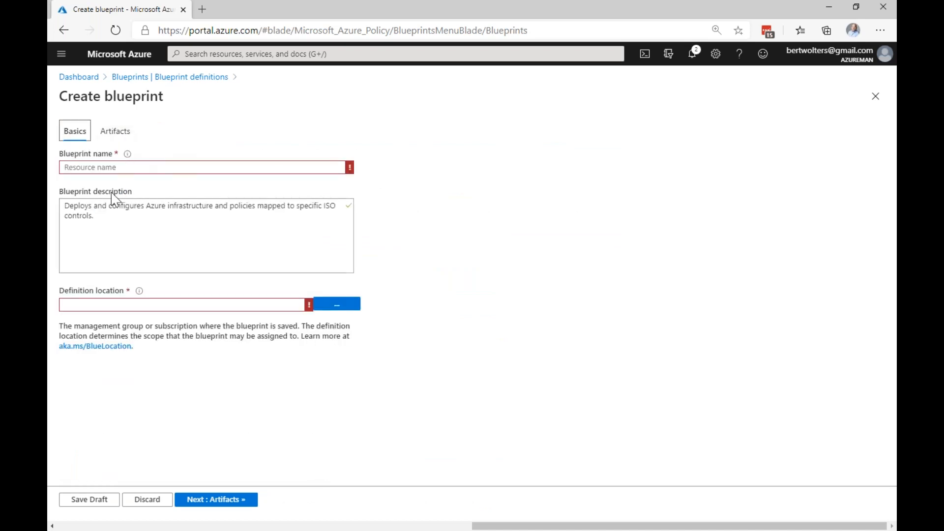
click(118, 167)
text(Bluepin)
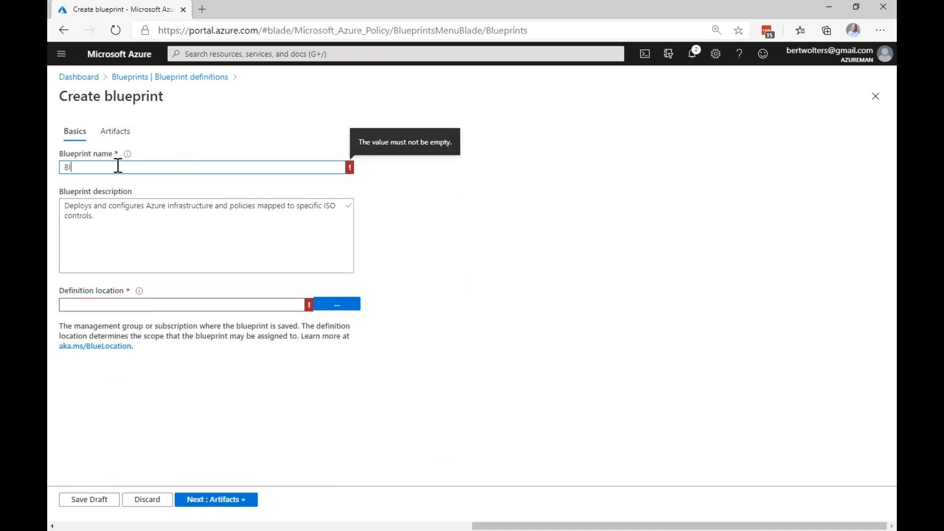
key(BackSpace)
key(BackSpace)
text(rint SharedS)
Try to use Tenant Root Group as the blueprint's definition location and continue to the artifacts
click(335, 307)
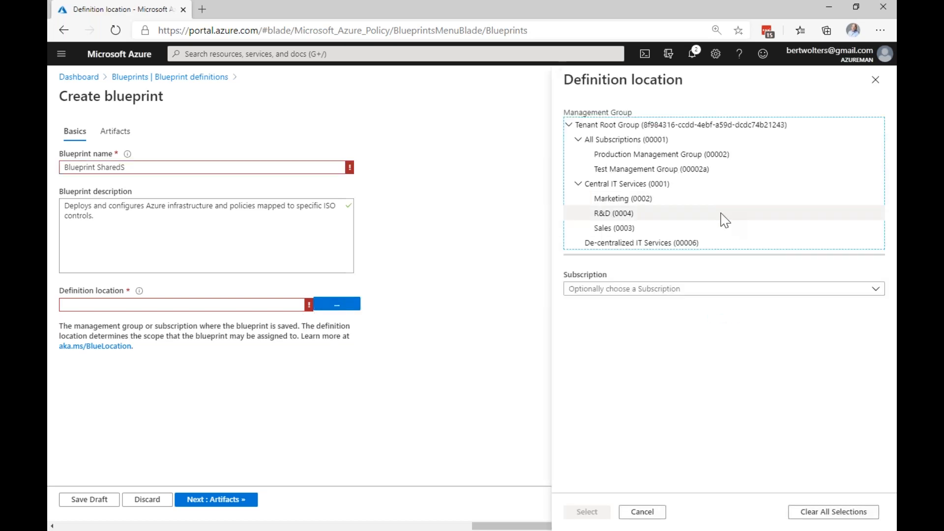
click(672, 126)
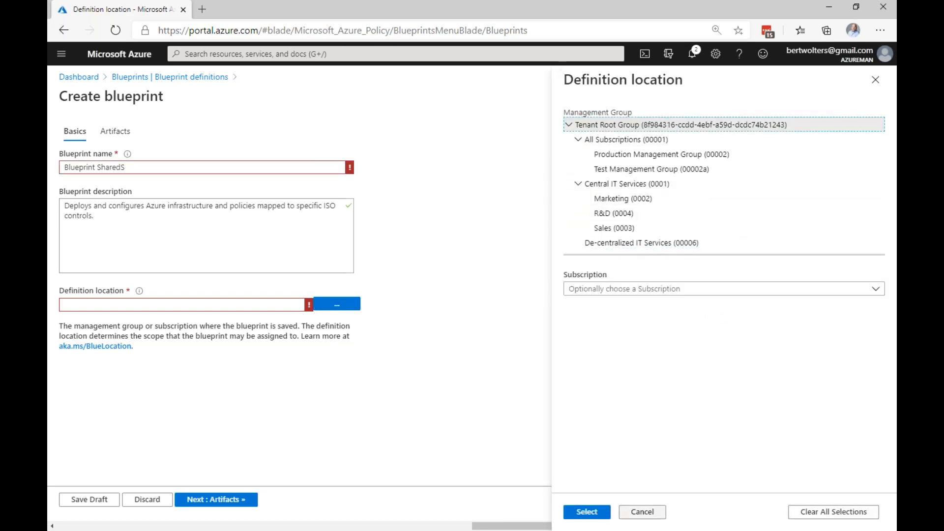
click(586, 511)
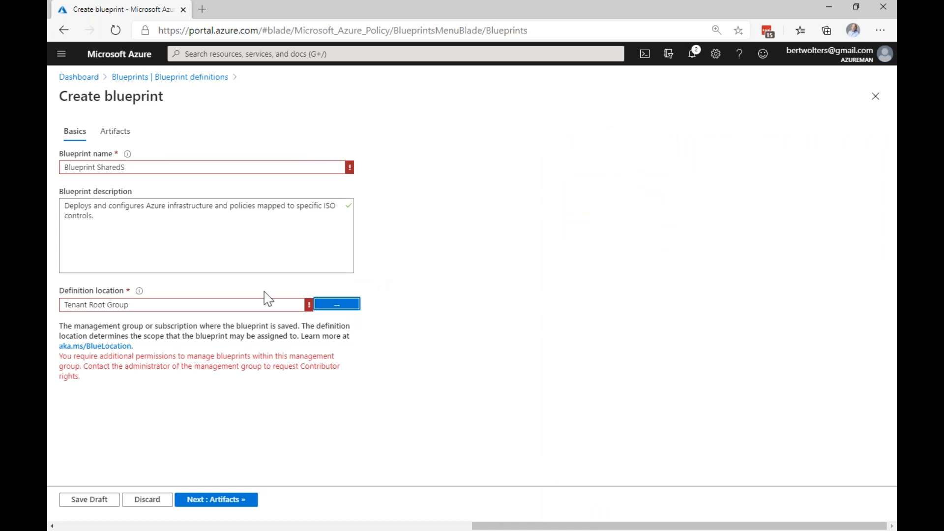
click(202, 503)
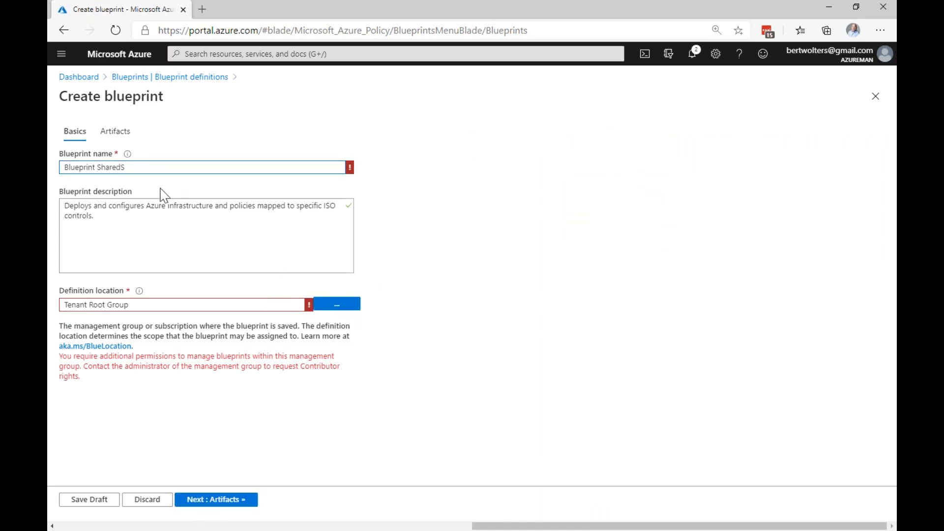
Remove the space from the blueprint name to make it BlueprintSharedS, and set the definition location to the All Subscriptions management group
key(BackSpace)
click(214, 499)
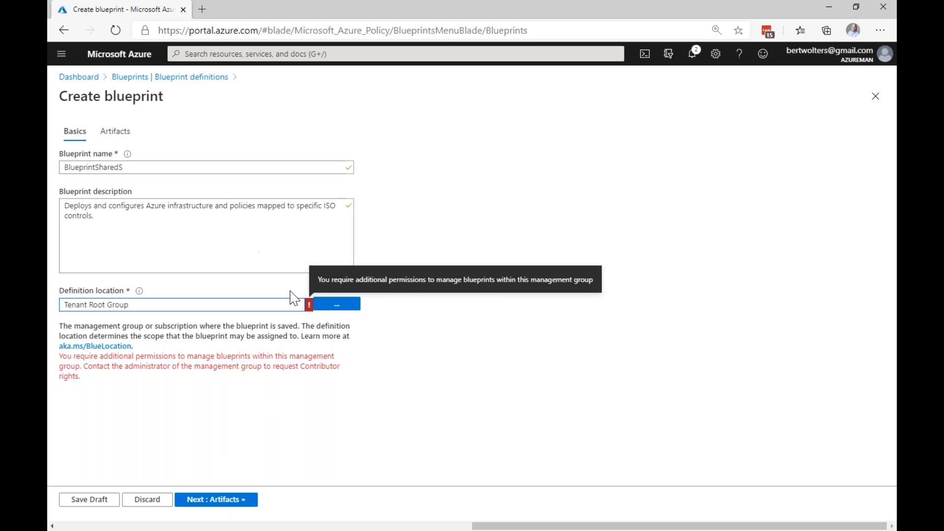
click(334, 304)
click(624, 140)
click(586, 512)
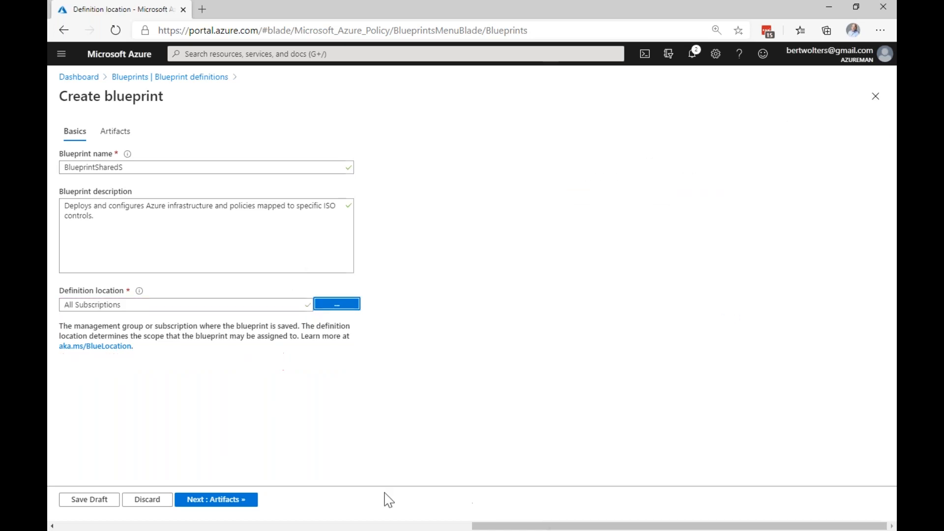
Open the blueprint's artifacts, examine the policy assignments, resource groups and templates with their parameters, and collapse the Subscription node
click(221, 499)
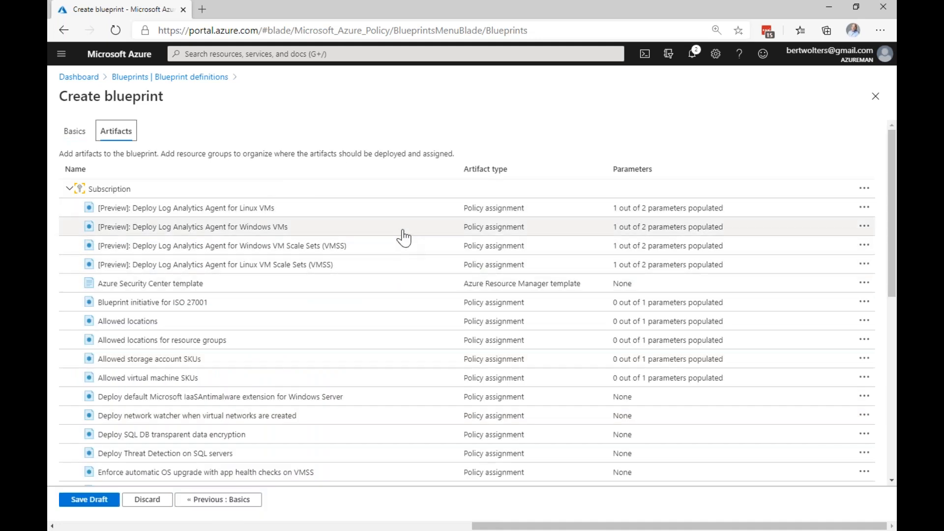
scroll(400, 241, down, 3)
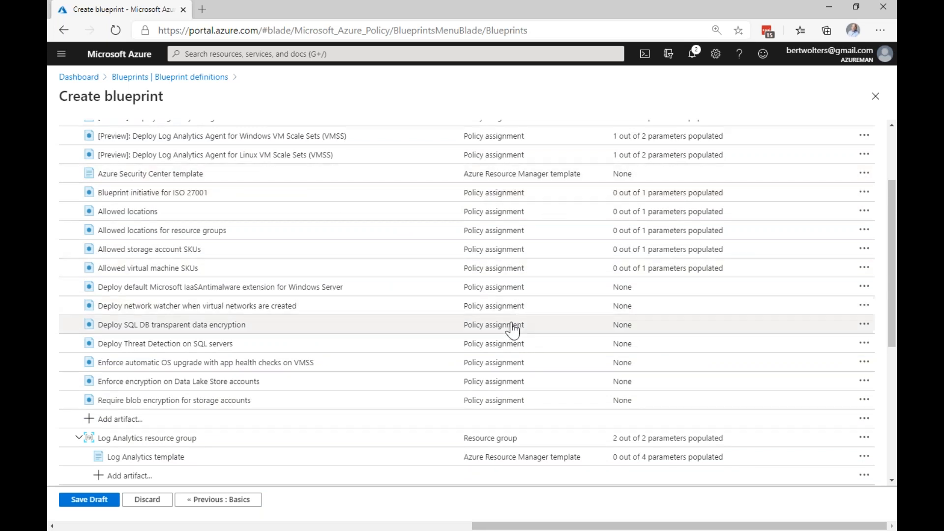
scroll(512, 334, down, 8)
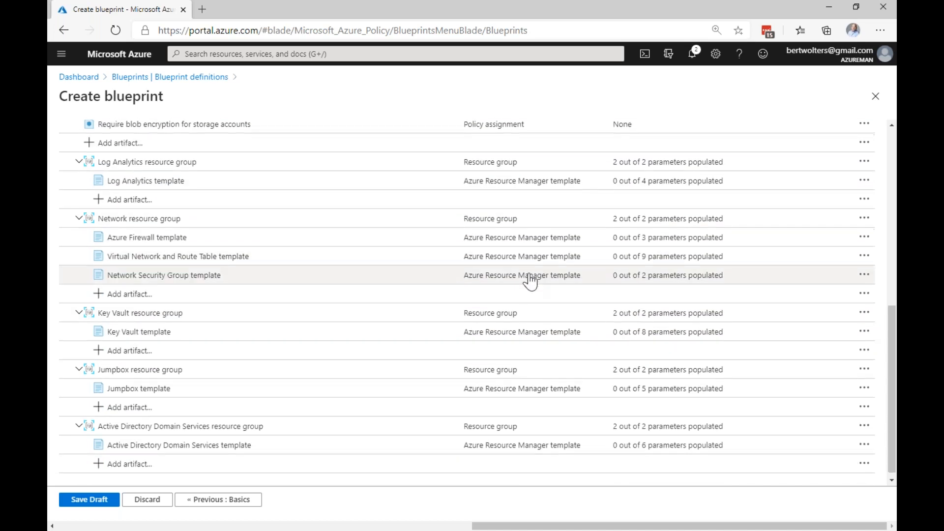
scroll(517, 314, down, 1)
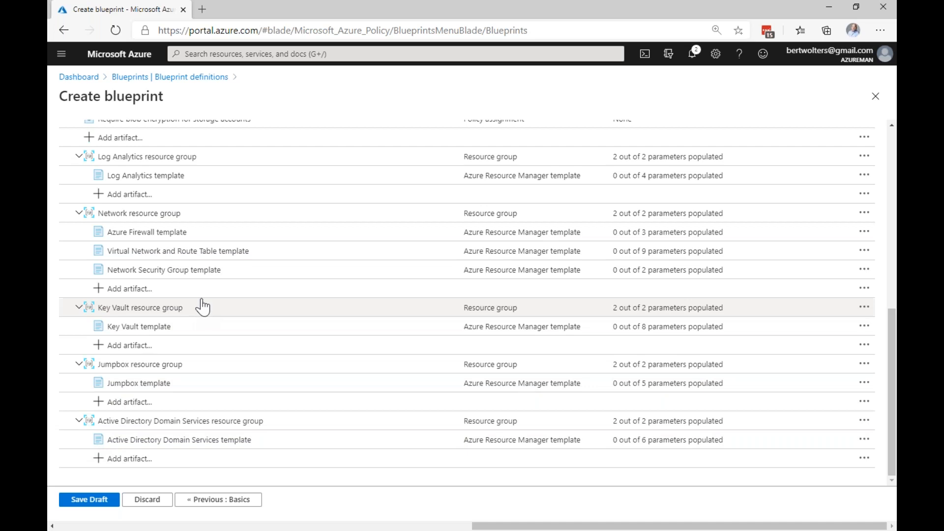
scroll(190, 265, up, 6)
scroll(182, 267, up, 3)
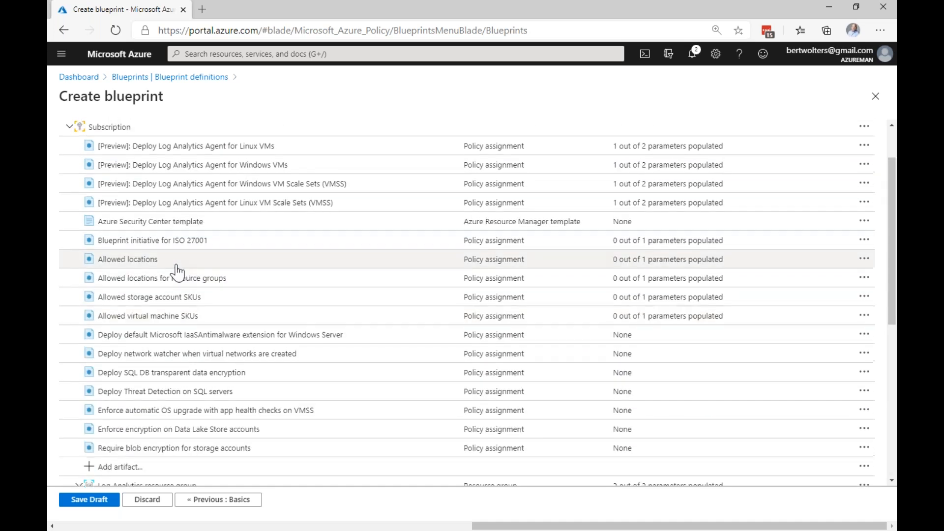
scroll(183, 265, up, 2)
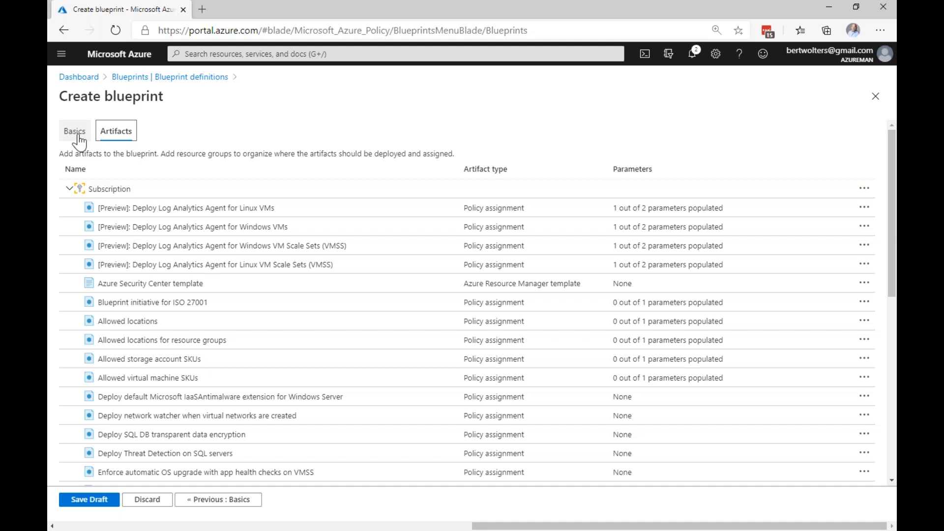
click(70, 189)
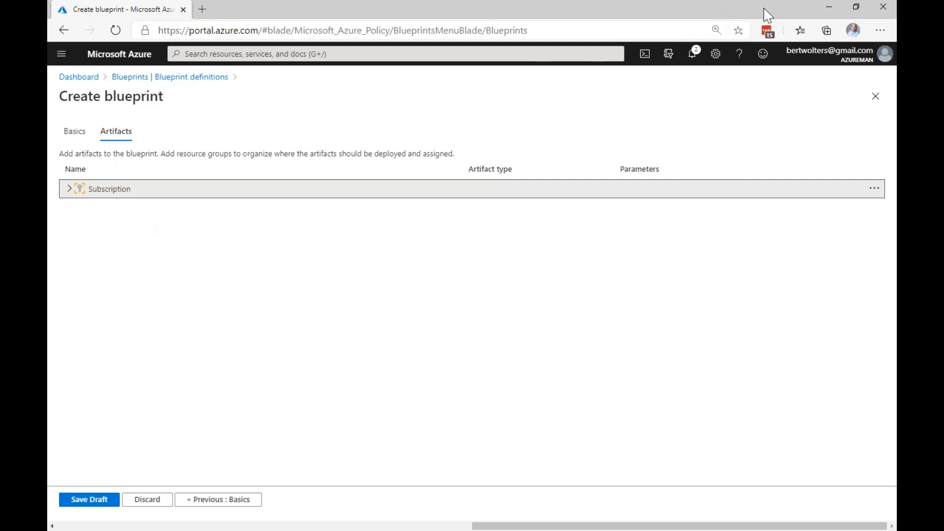
Minimize the browser to return to the presentation and advance to the Azure blueprint slide
click(829, 8)
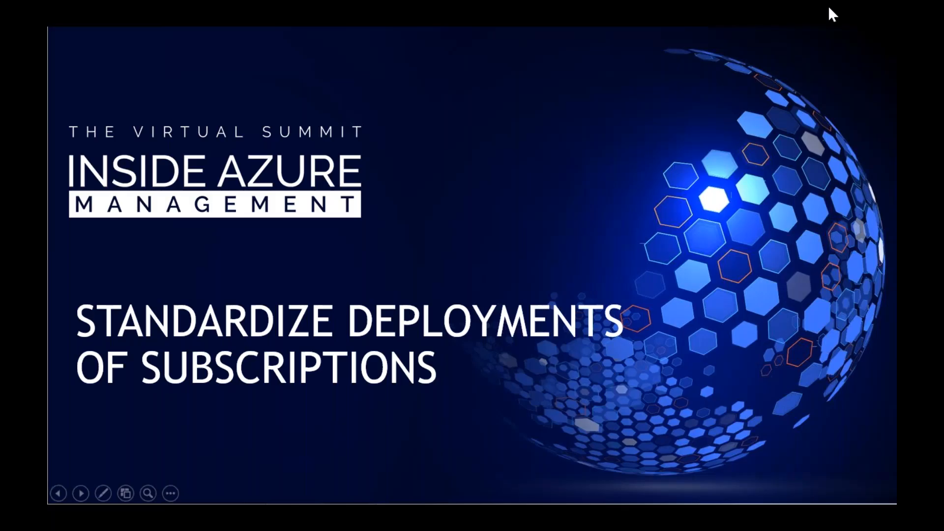
click(591, 224)
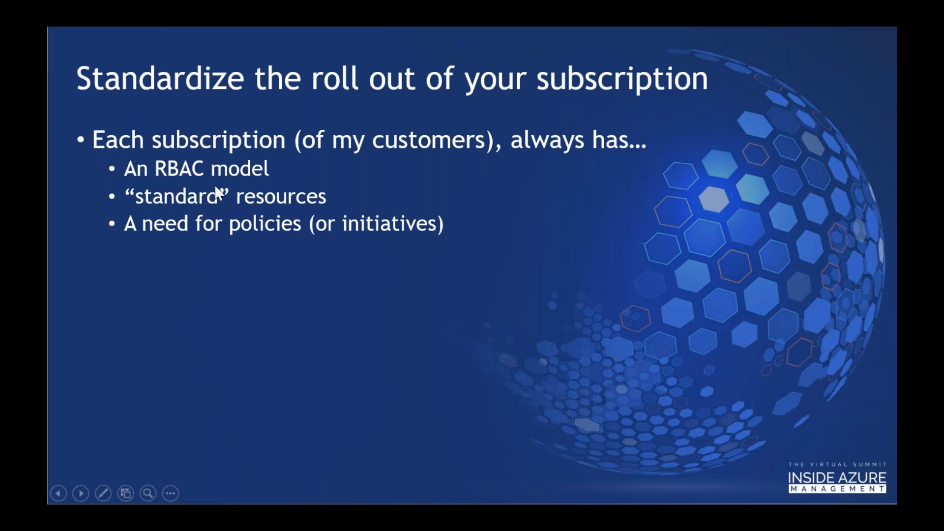
click(291, 173)
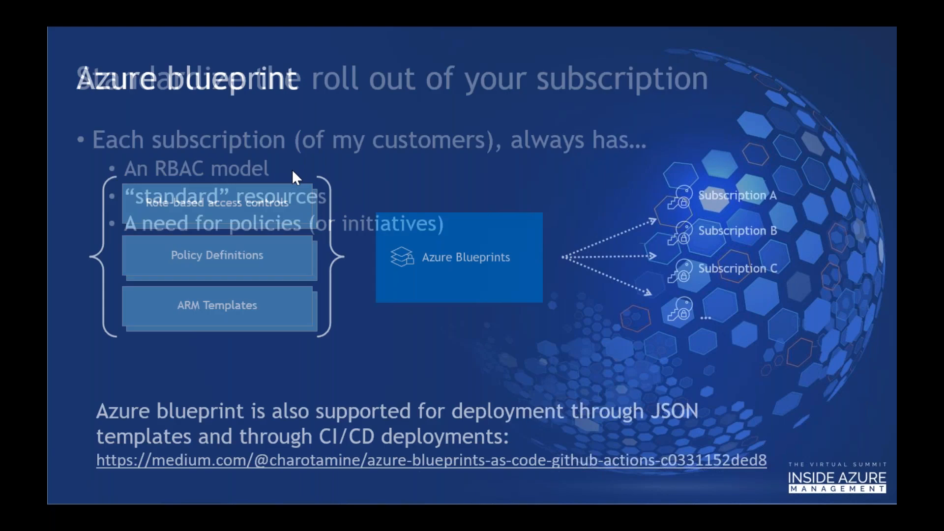